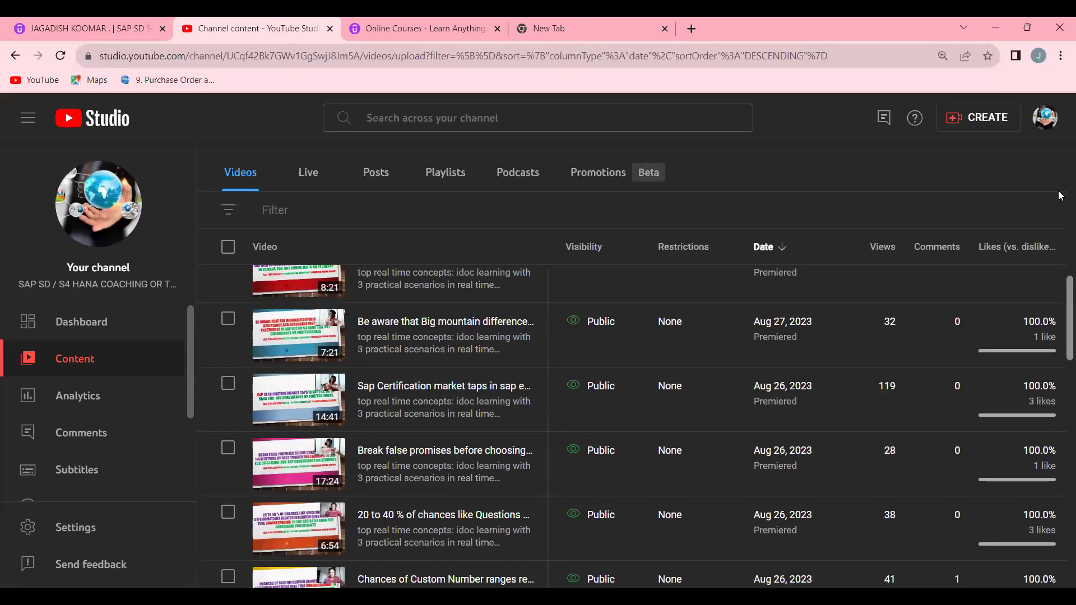
Step: Browse the instructor's Udemy profile and 19-course list, paging to page 2 and back to page 1
left_click(67, 26)
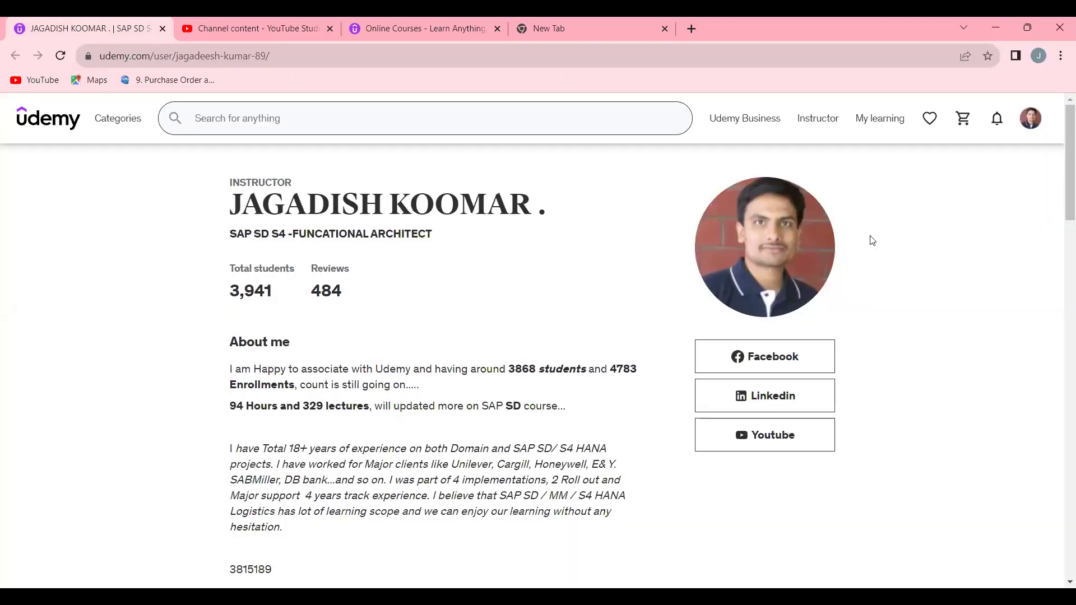
left_click_drag(1059, 149, 1060, 325)
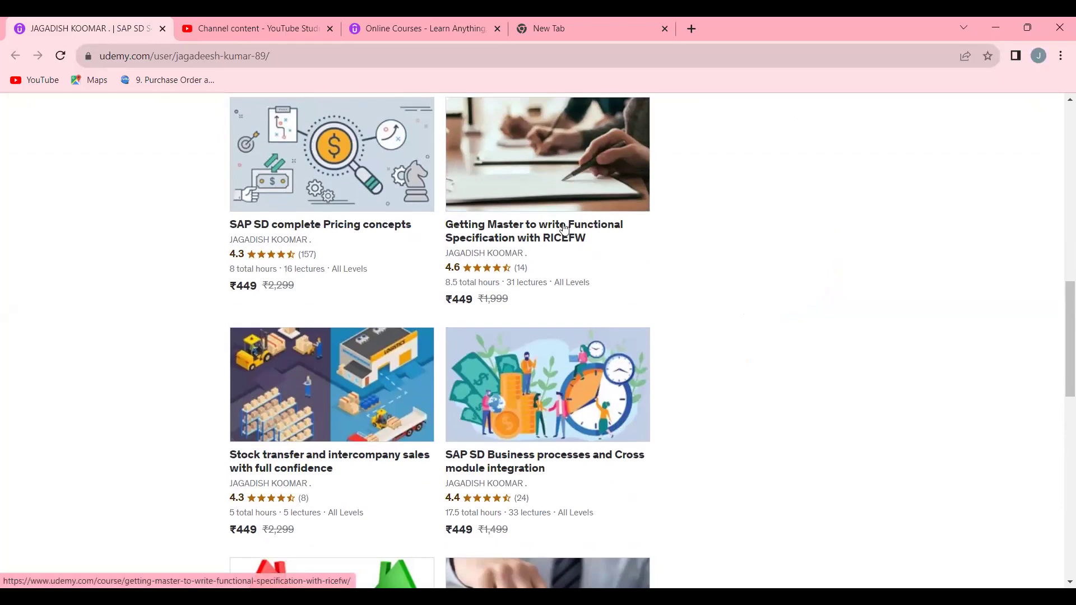
left_click_drag(1063, 317, 854, 460)
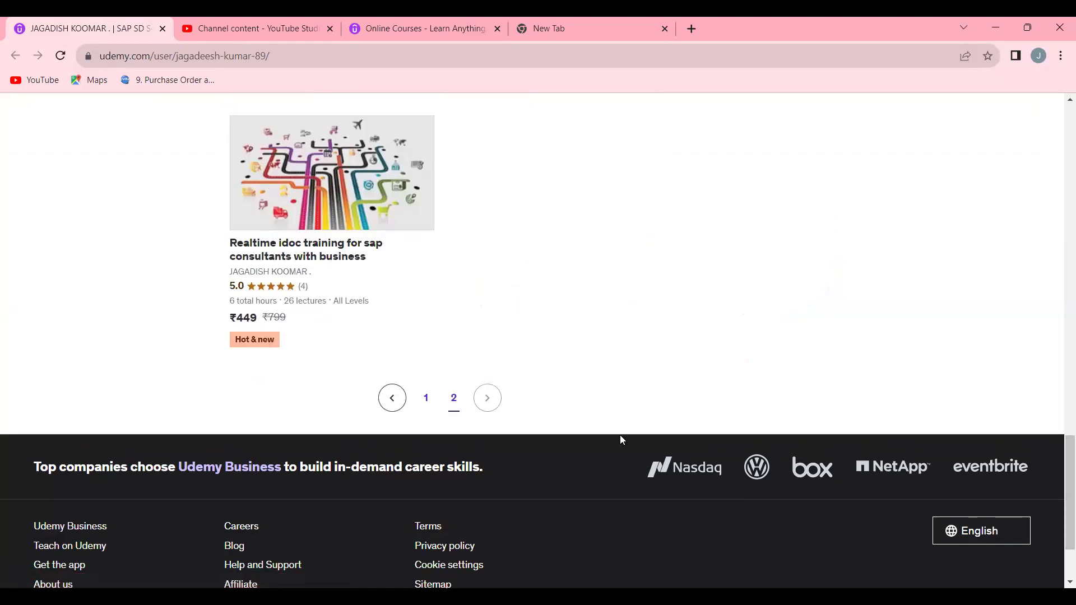
left_click(424, 401)
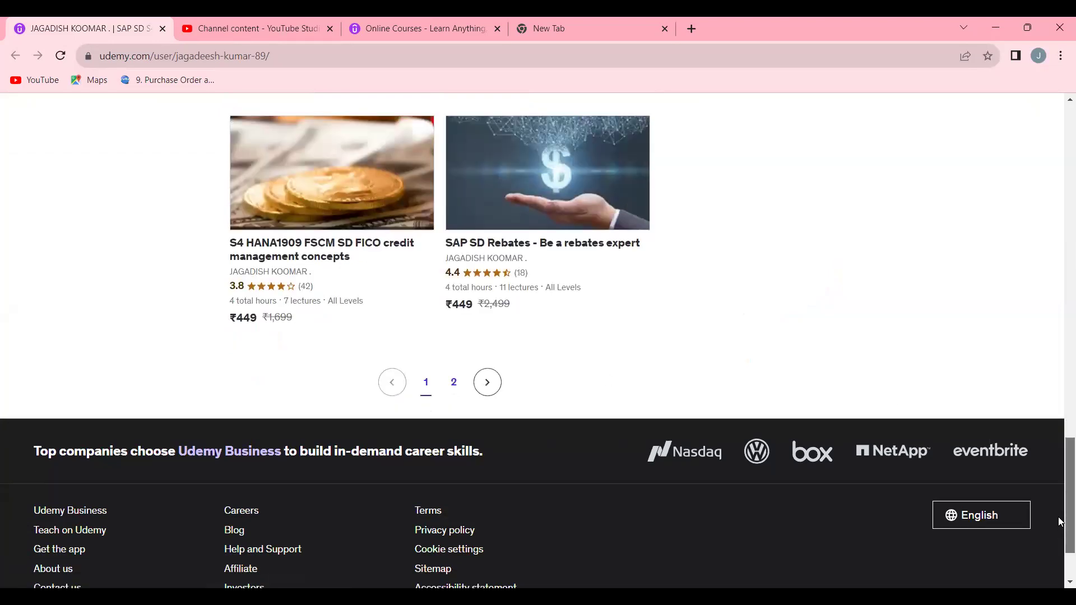
scroll(1059, 465, "up", 20)
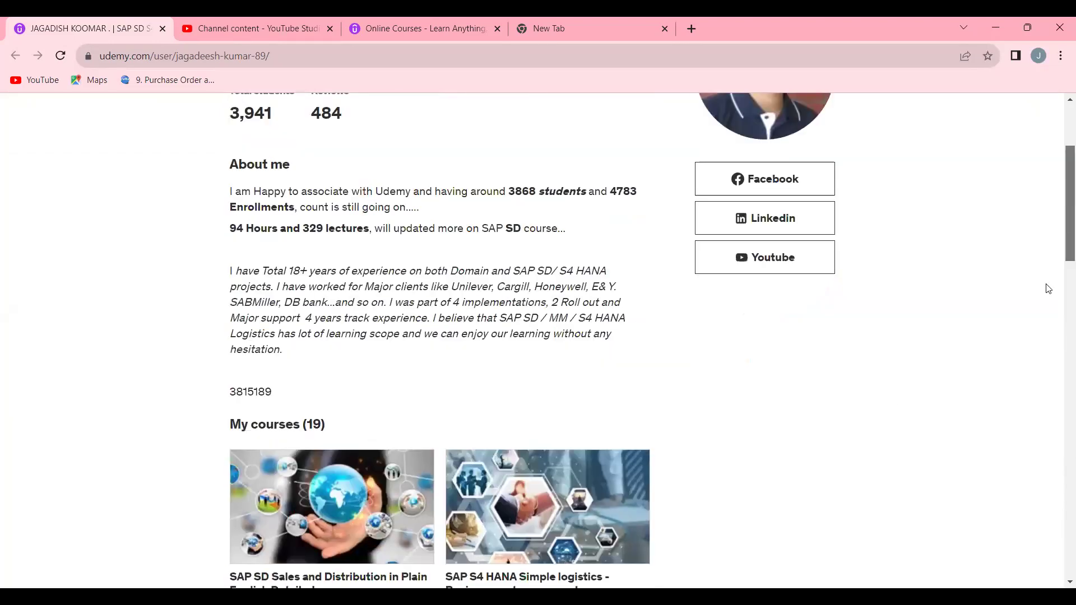
scroll(1048, 289, "down", 7)
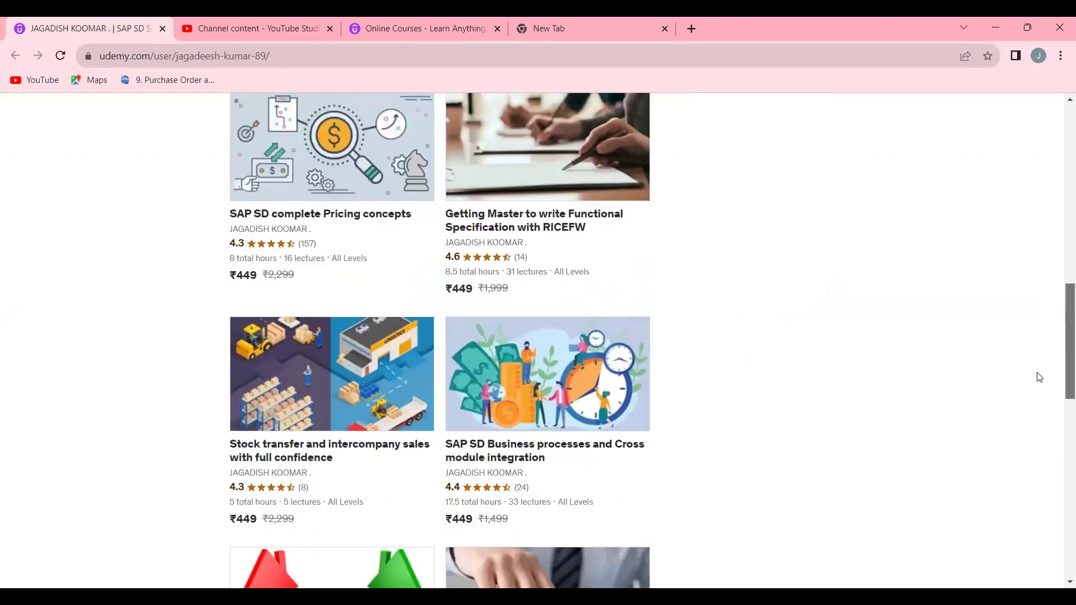
scroll(1039, 386, "down", 2)
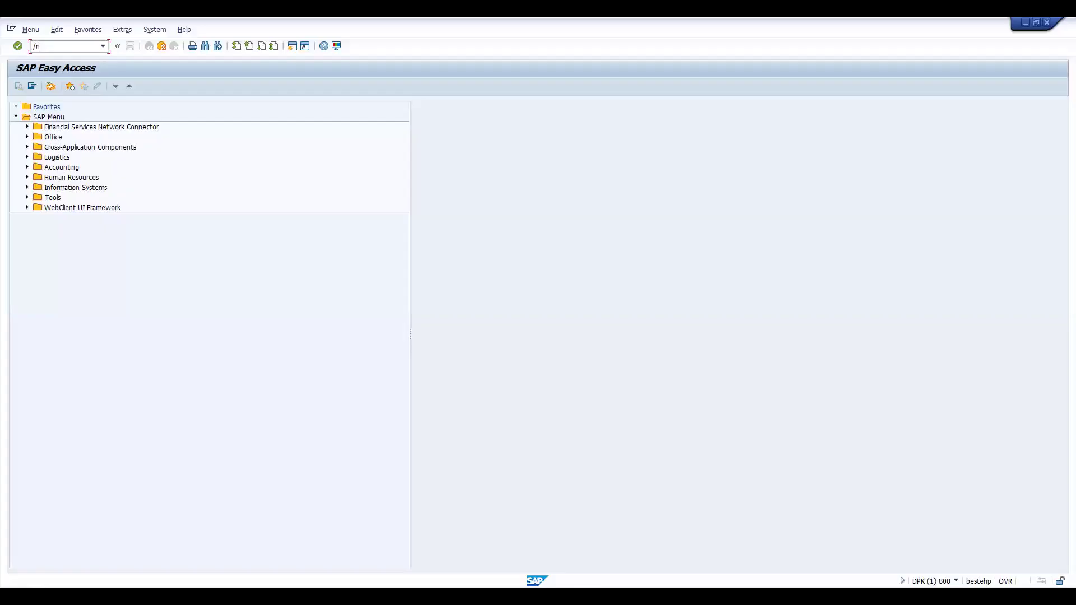
Step: Start a new purchase order in ME21N with the vendor from recent entries
type("me21n")
key("Return")
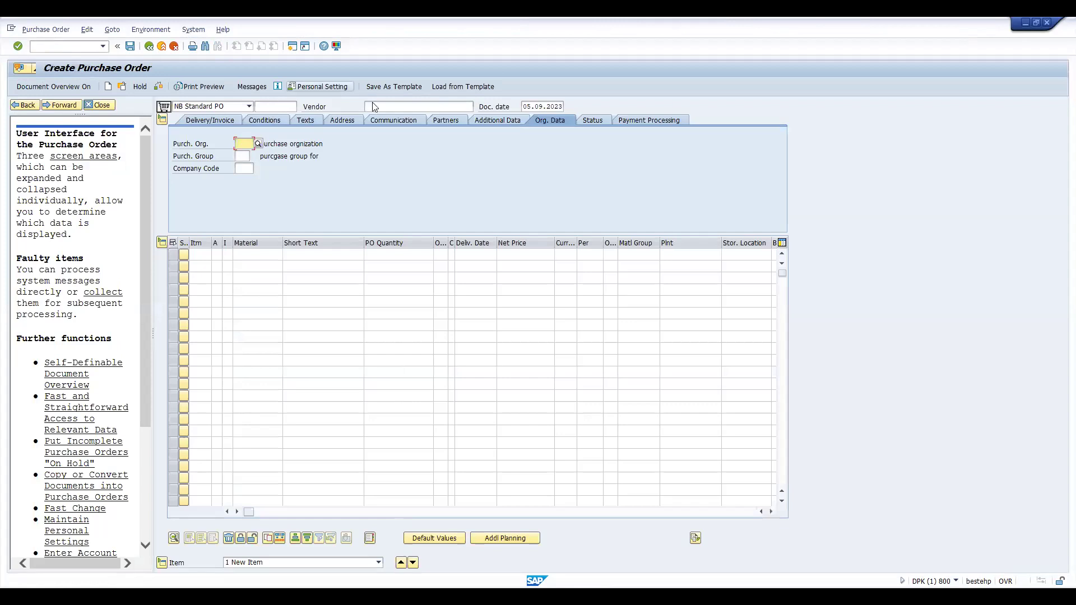
left_click(375, 105)
left_click(380, 112)
key("Return")
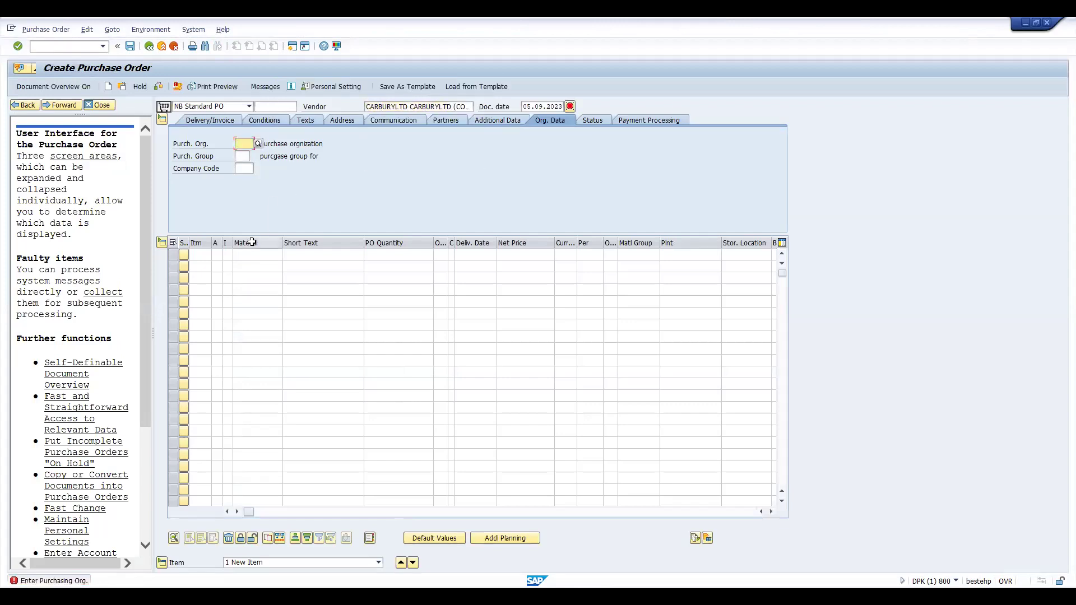
Step: Set purchasing organisation P001 and purchasing group 000 in the order header
key("BackSpace")
key("Down")
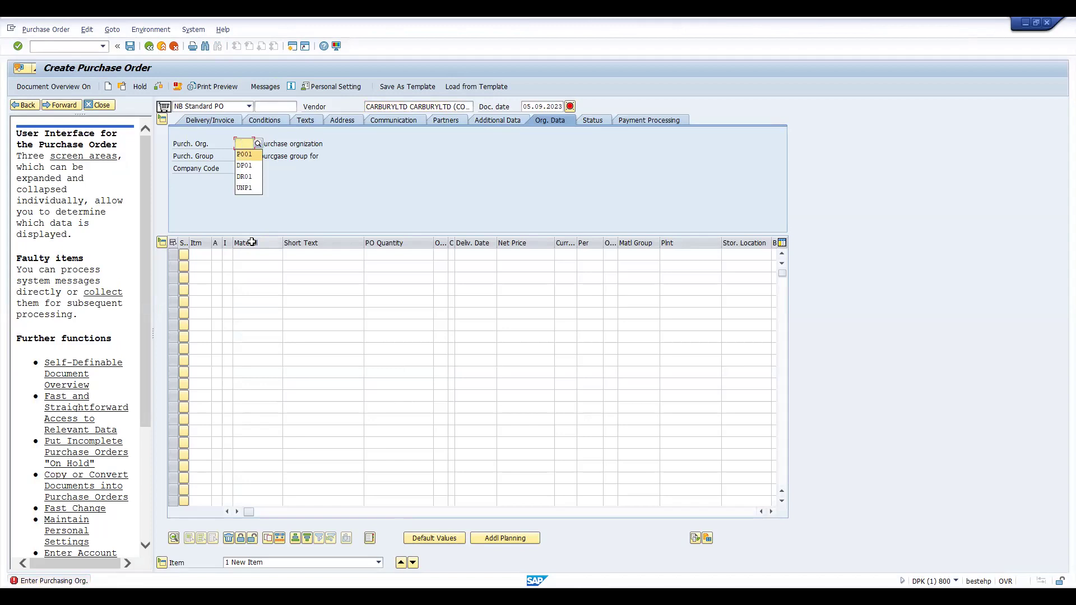
left_click(397, 219)
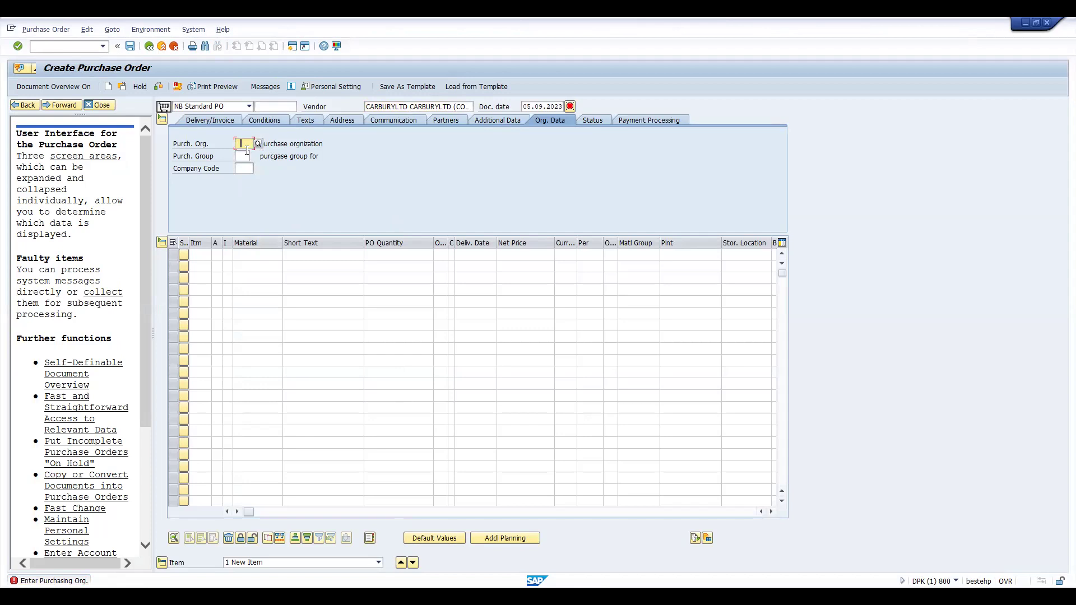
key("BackSpace")
left_click(245, 154)
left_click(245, 155)
key("BackSpace")
left_click(244, 185)
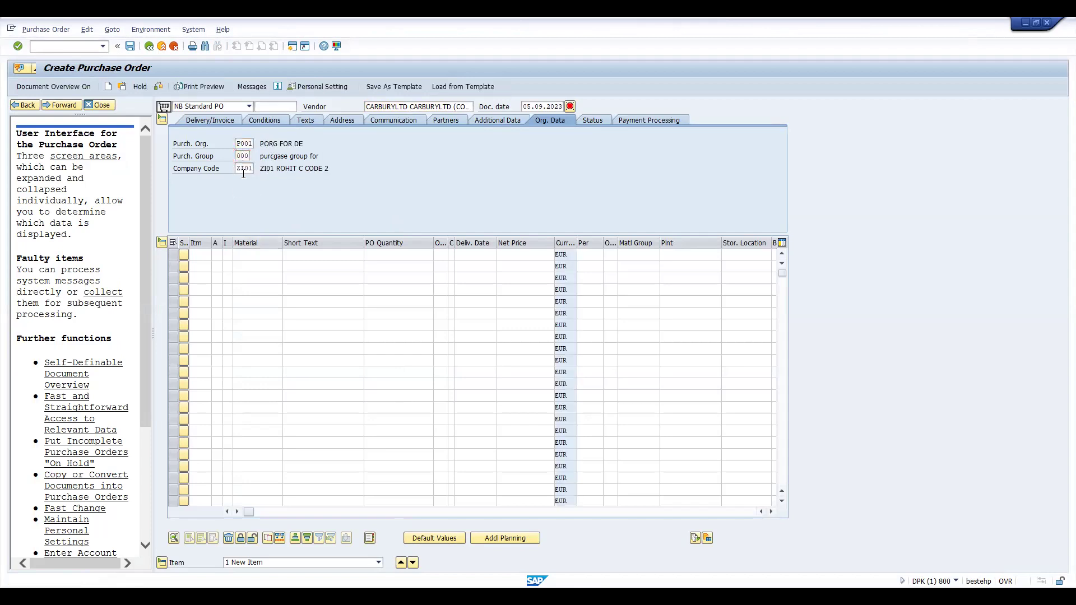
Step: Add item 10 with material 50065644, quantity 10 PC and plant ZI01
left_click(261, 254)
key("Down")
key("Return")
key("Tab")
key("Tab")
key("Tab")
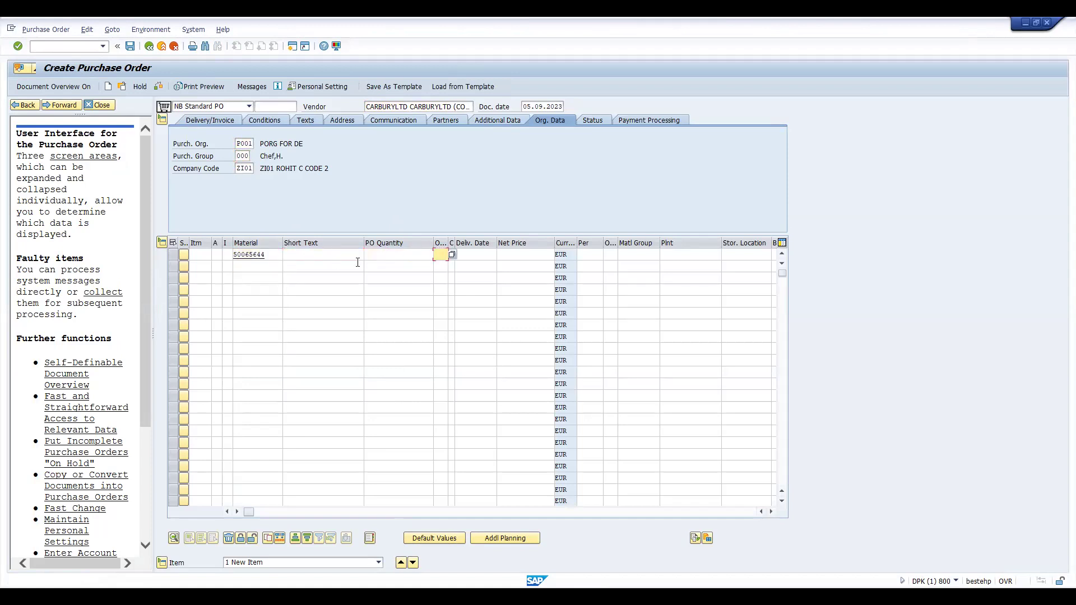
left_click(422, 255)
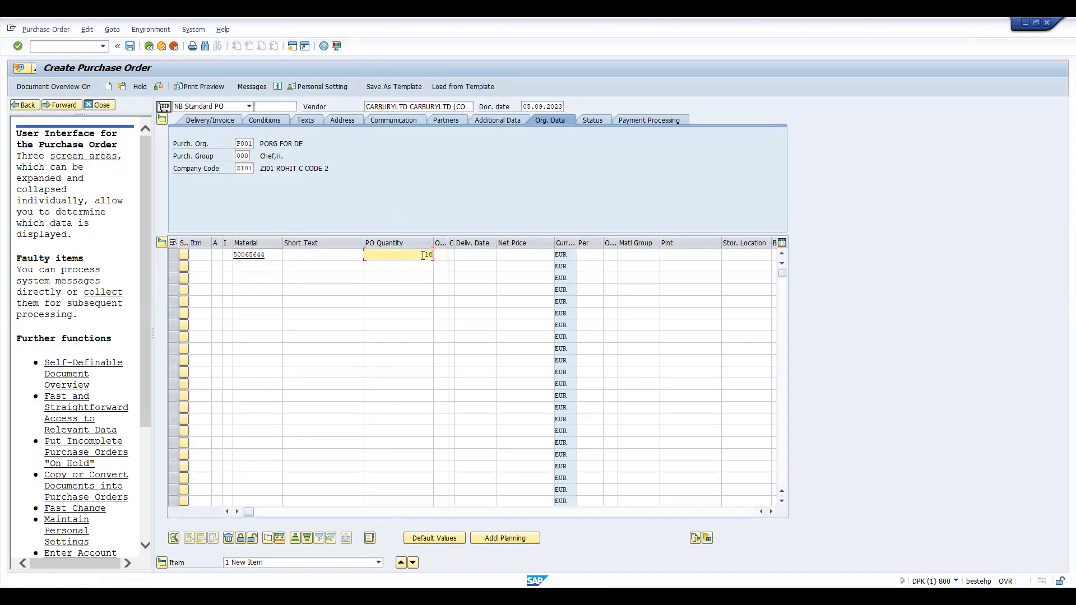
type("10")
key("Return")
left_click(686, 254)
left_click(667, 265)
key("Return")
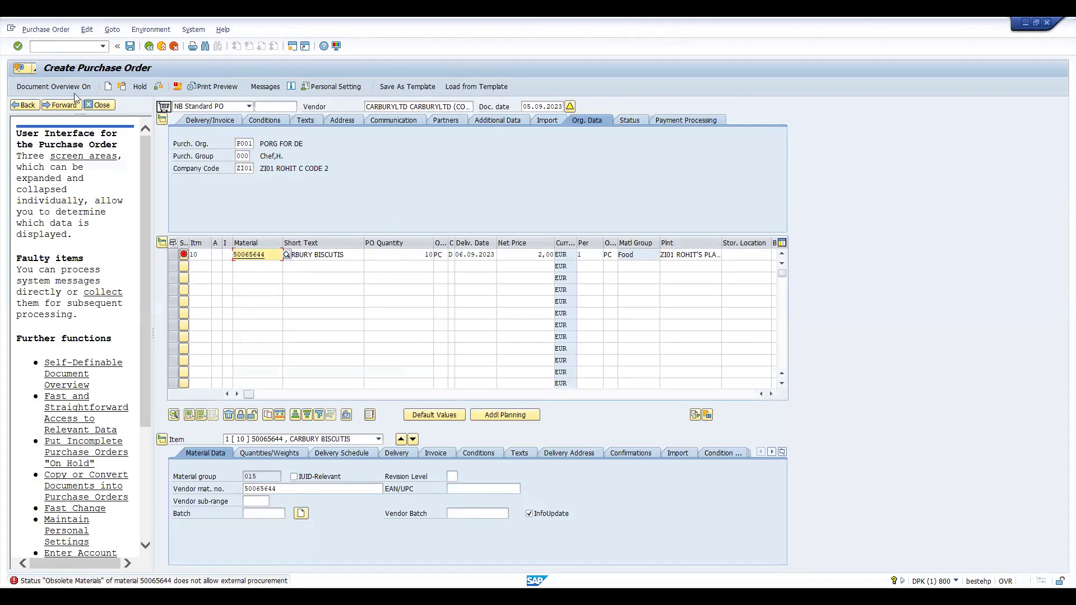
Step: Open material 50065644 for change in MM02
left_click(51, 49)
type("/nmm02")
key("Return")
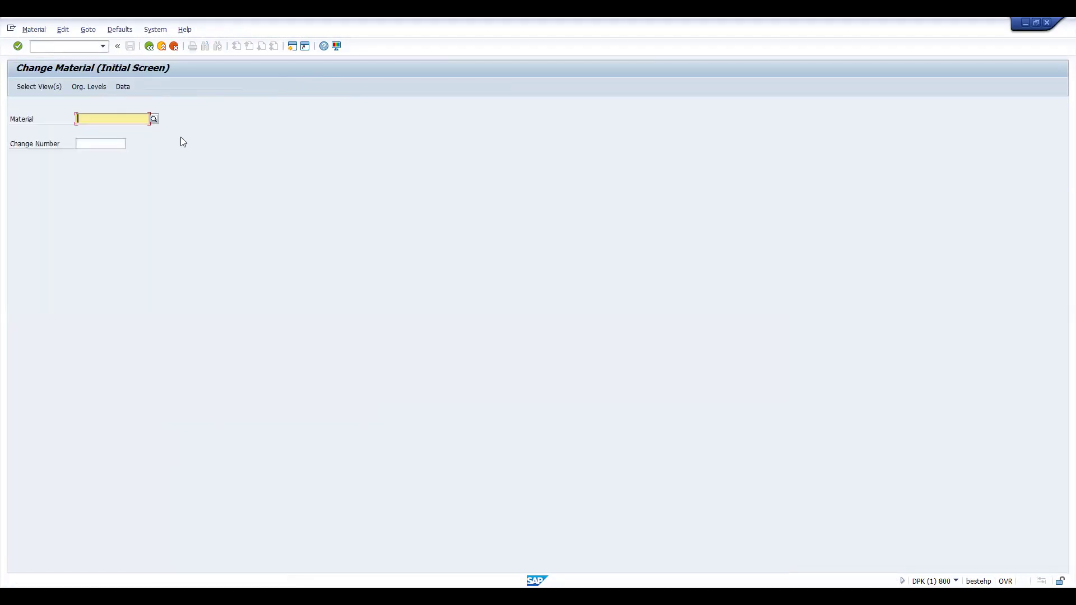
type("5")
key("Down")
key("Return")
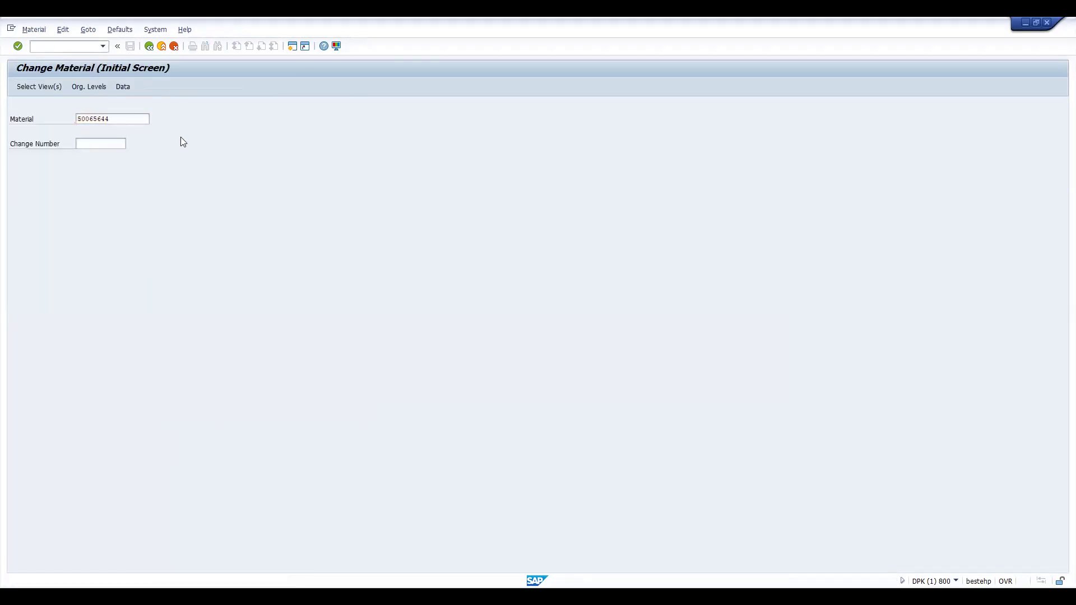
key("Return")
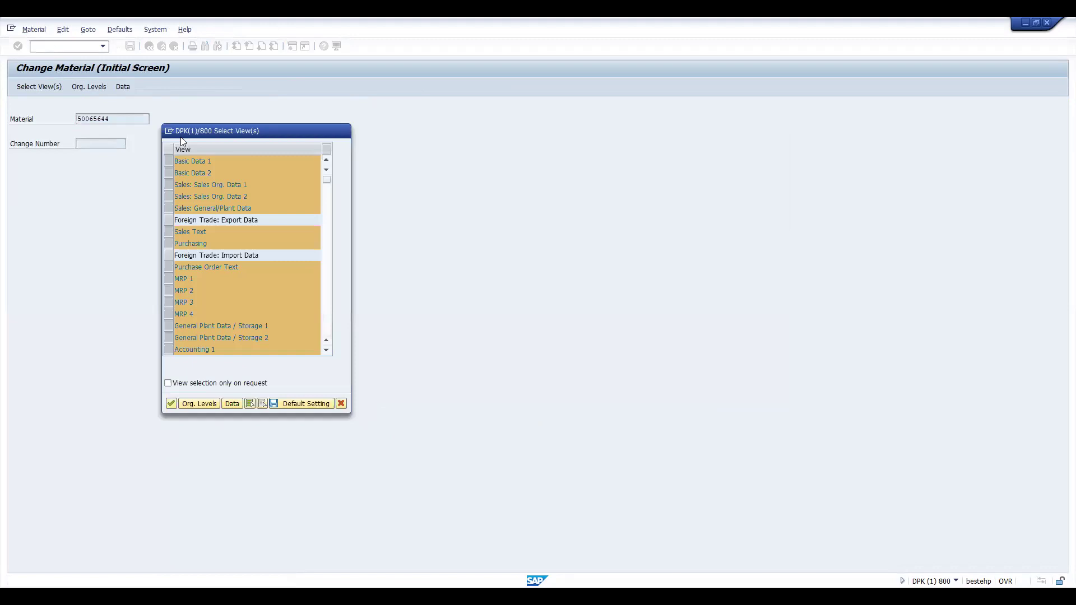
key("Return")
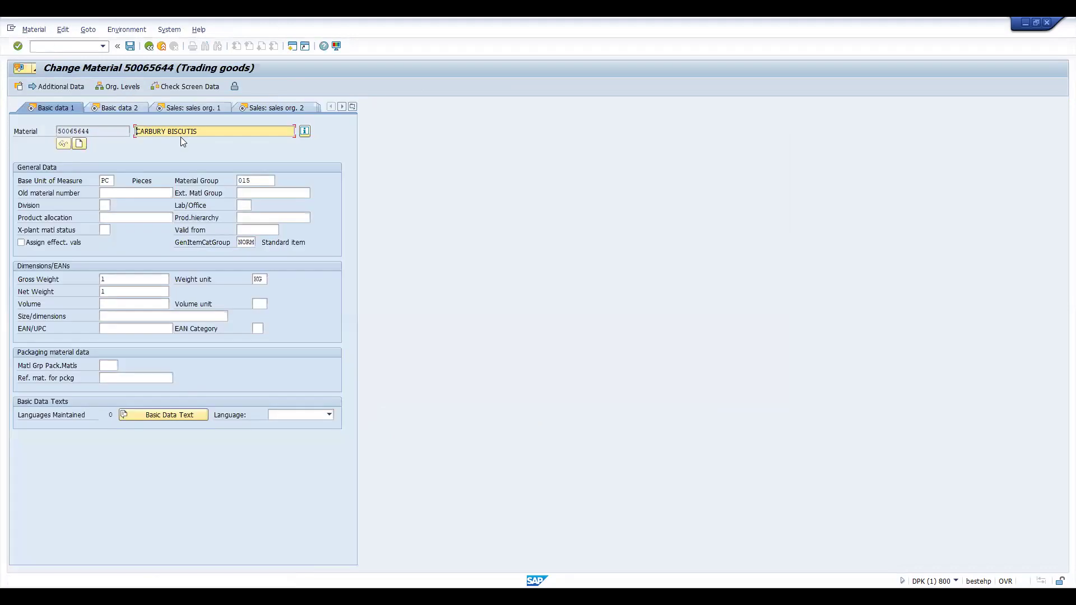
Step: In the Purchasing view, clear the OB status and Valid from date 04.09.2023, then save
left_click(355, 107)
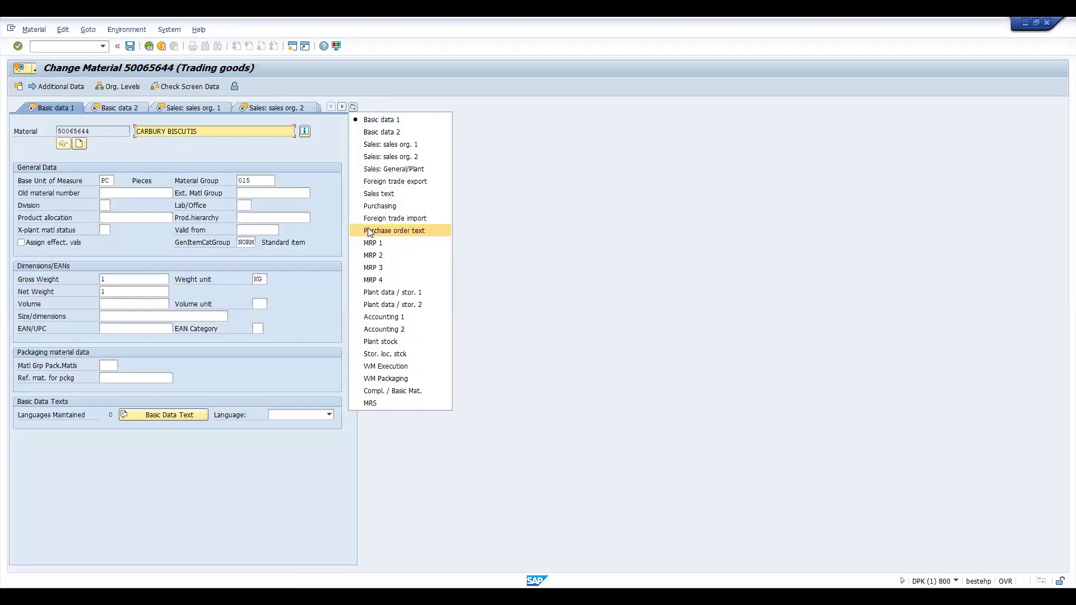
left_click(367, 205)
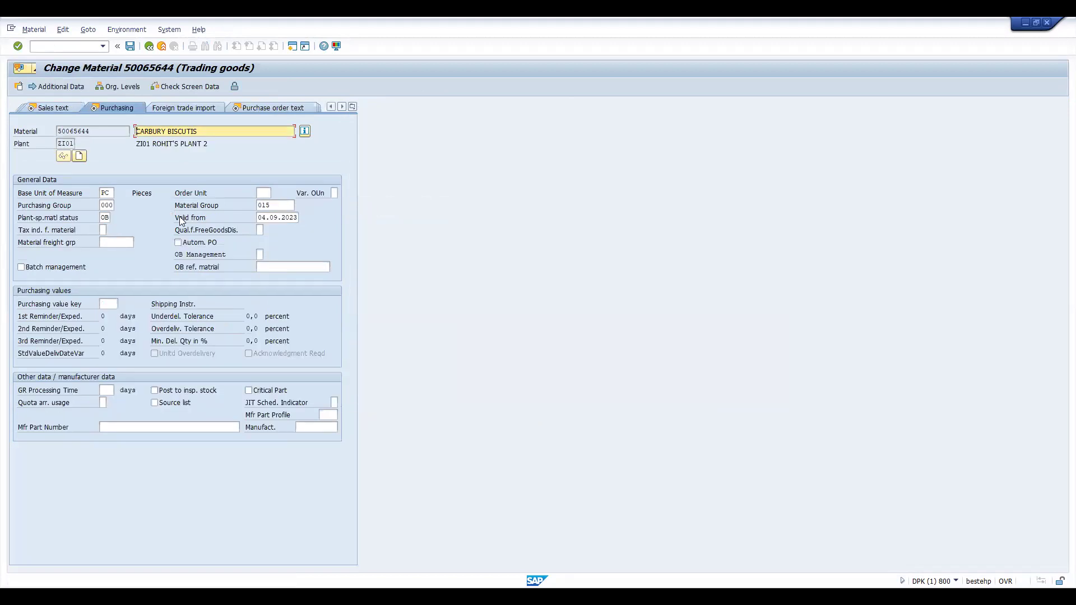
left_click(104, 217)
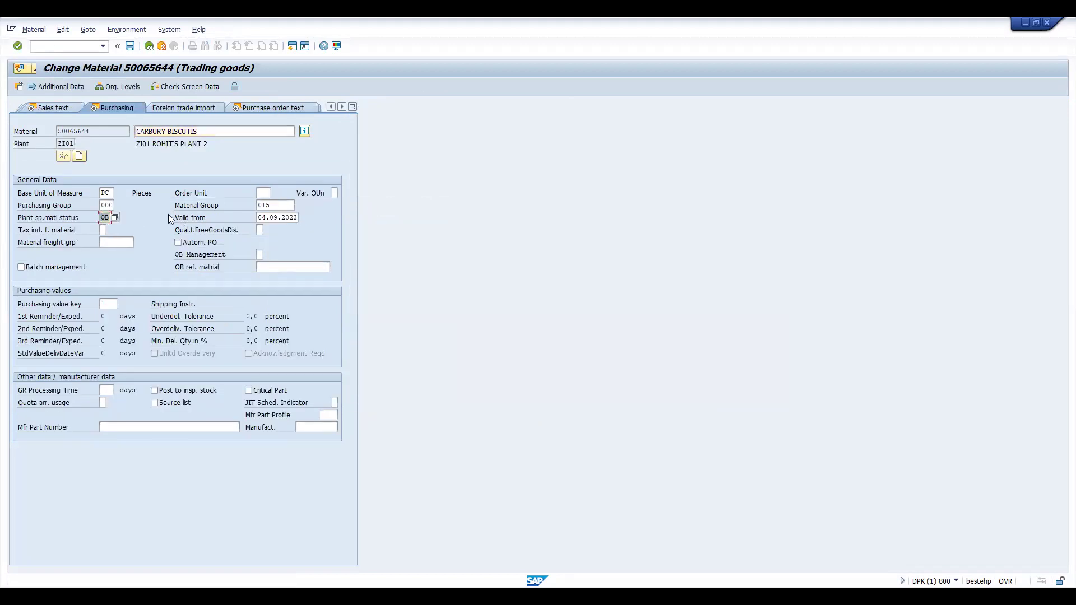
key("BackSpace")
key("Return")
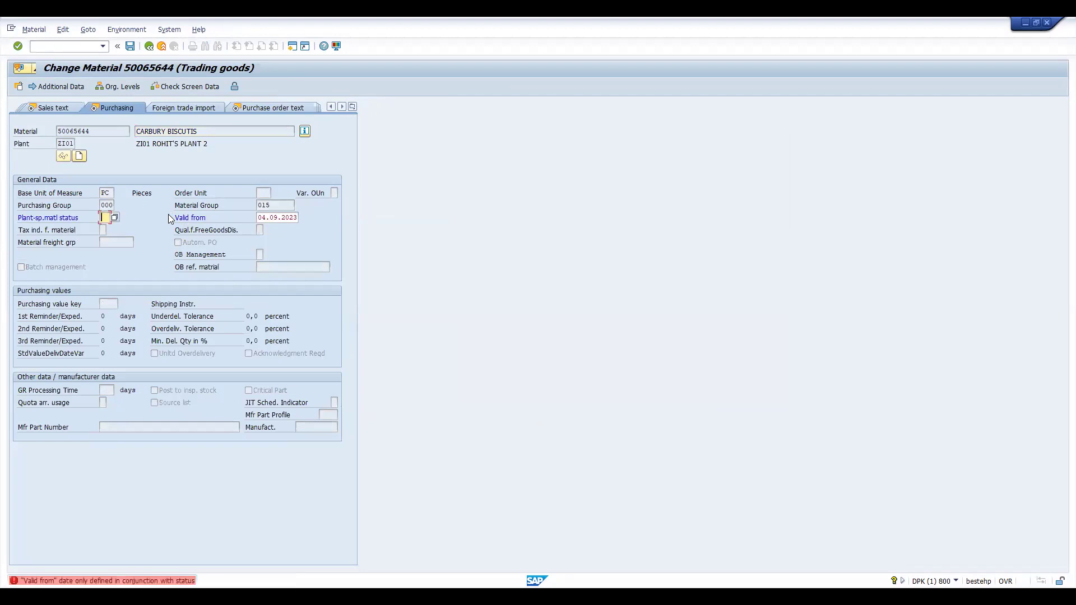
left_click_drag(258, 218, 404, 210)
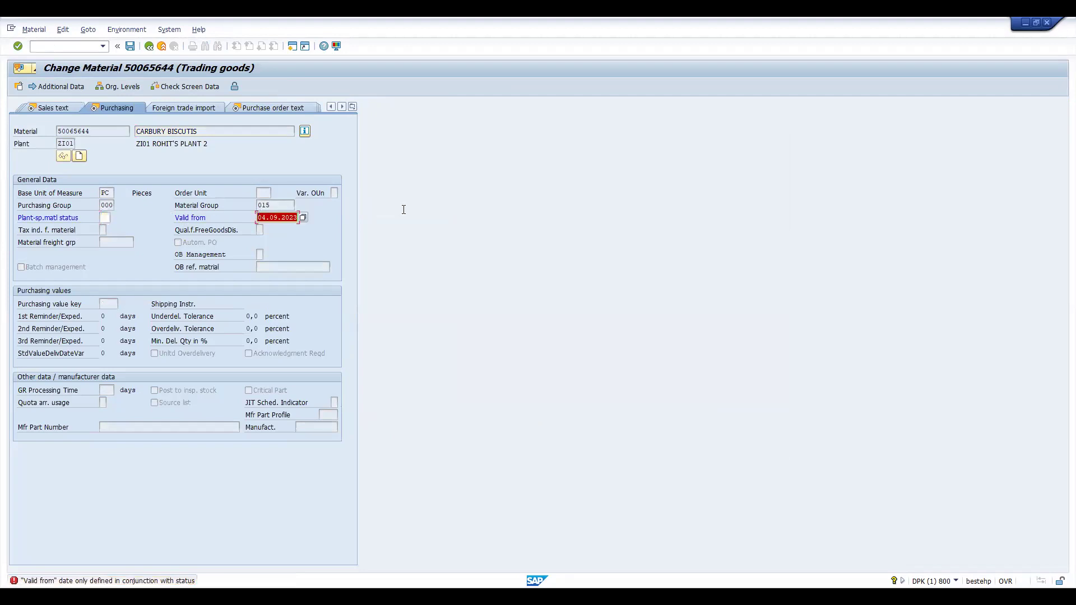
key("BackSpace")
key("Return")
key("ctrl+s")
Step: Start a new purchase order in ME21N for vendor CARBURYLTD
left_click(53, 46)
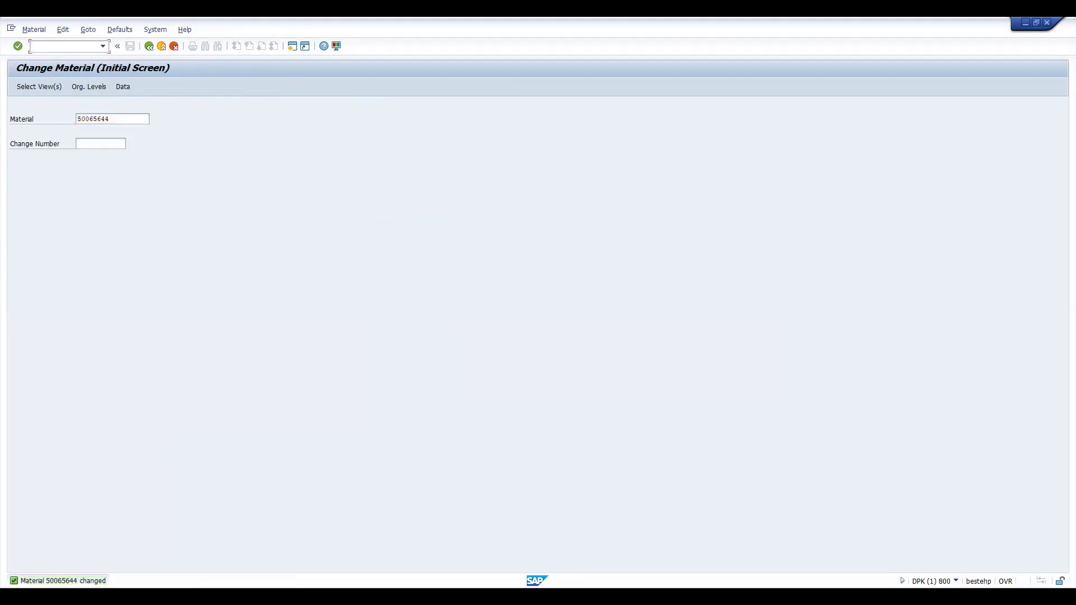
type("/nme21n")
key("Return")
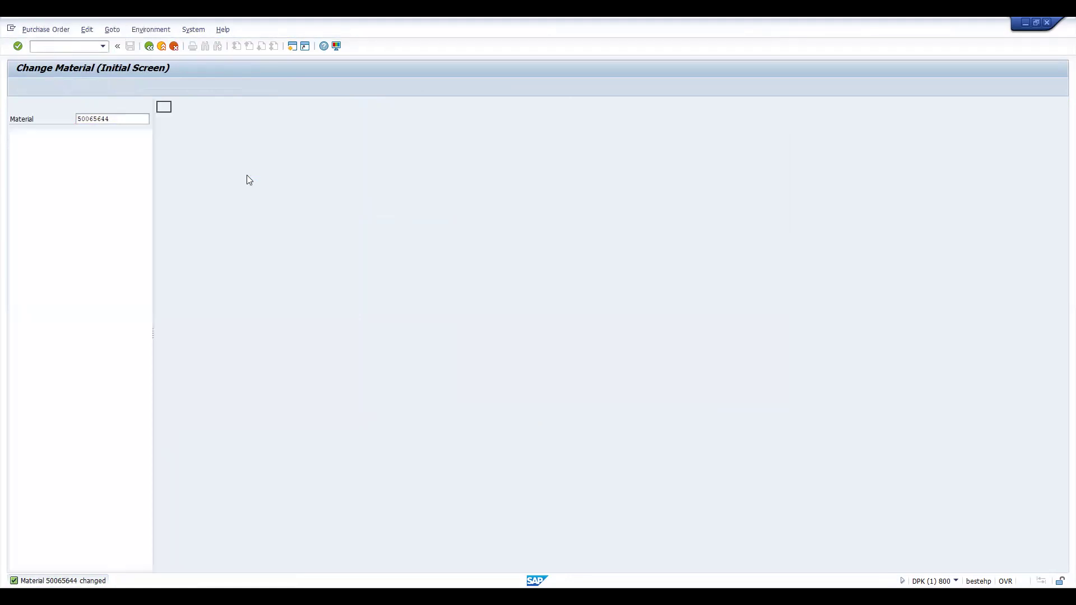
left_click(432, 104)
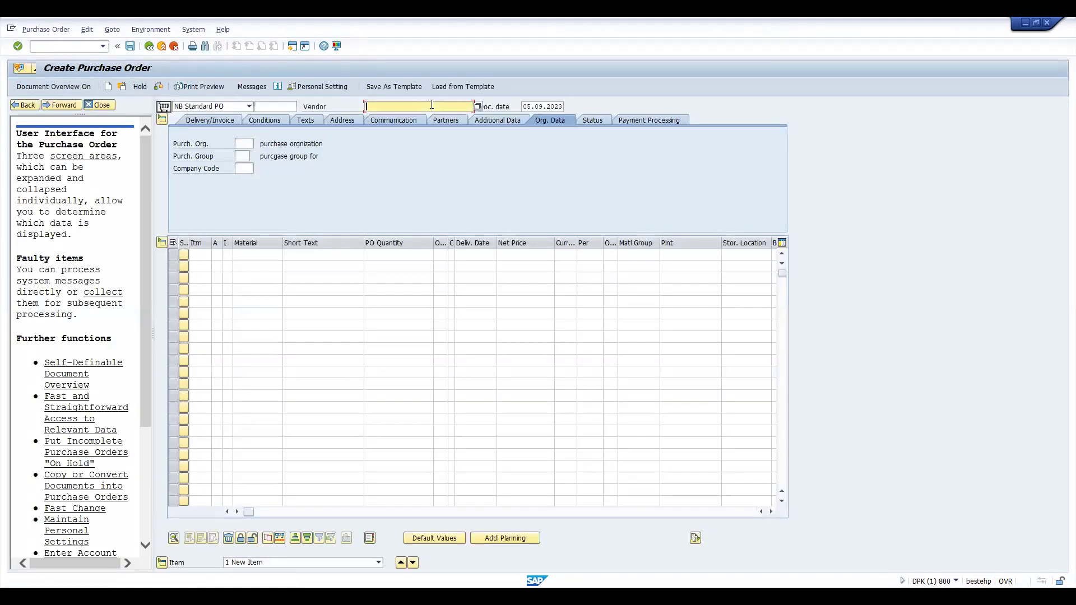
left_click(412, 112)
key("Return")
Step: Set purchasing organisation P001, purchasing group 000, and material CARBURY BISCUTIS for item 1
key("Down")
key("Return")
key("Return")
key("Down")
key("Return")
key("Return")
left_click(254, 256)
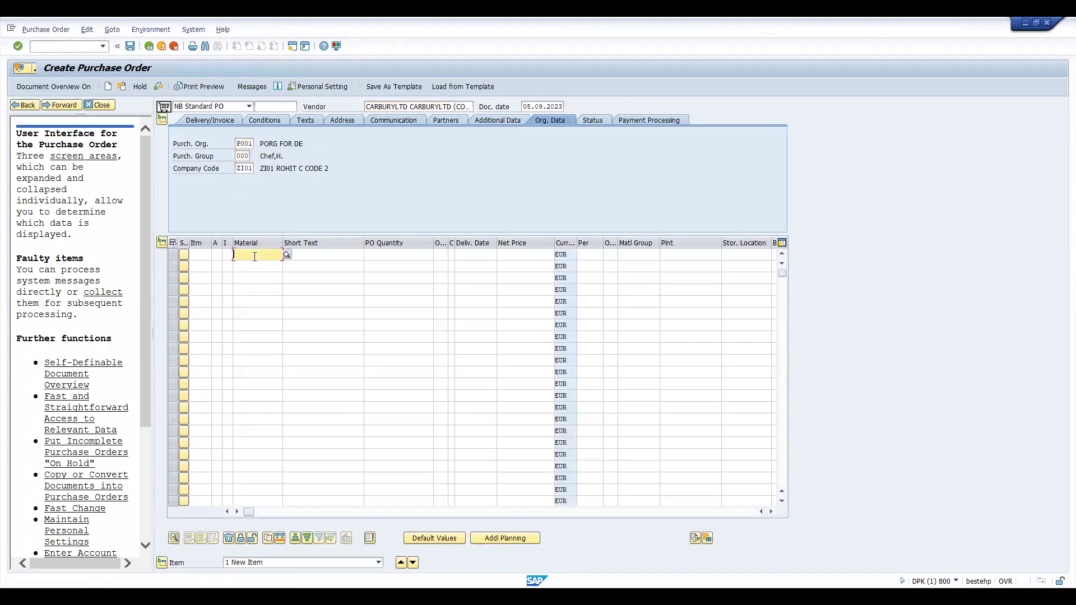
key("Down")
key("Return")
key("Return")
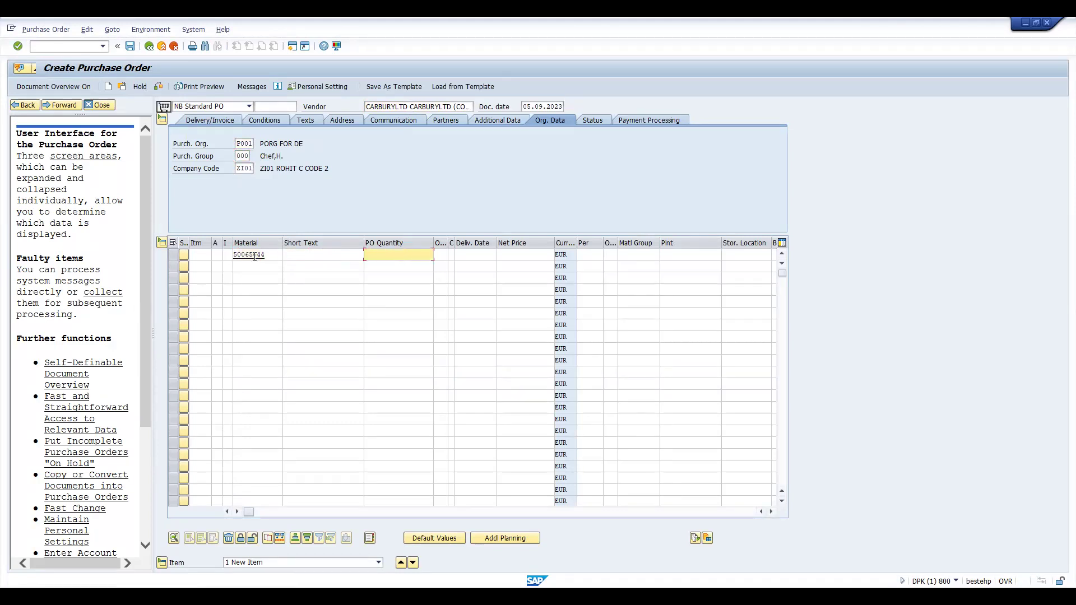
Step: Give item 1 quantity 10 and plant ZI01, then save the purchase order
type("10")
key("Tab")
key("Tab")
key("Tab")
key("Tab")
key("Tab")
key("Tab")
key("Tab")
key("Tab")
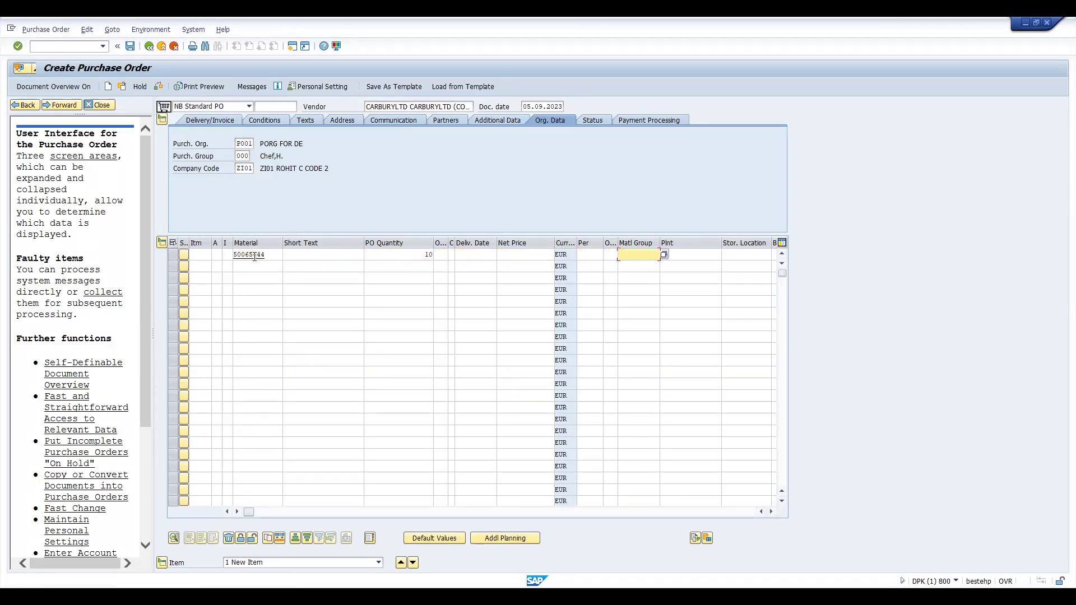
key("Down")
key("Down")
key("Return")
key("Return")
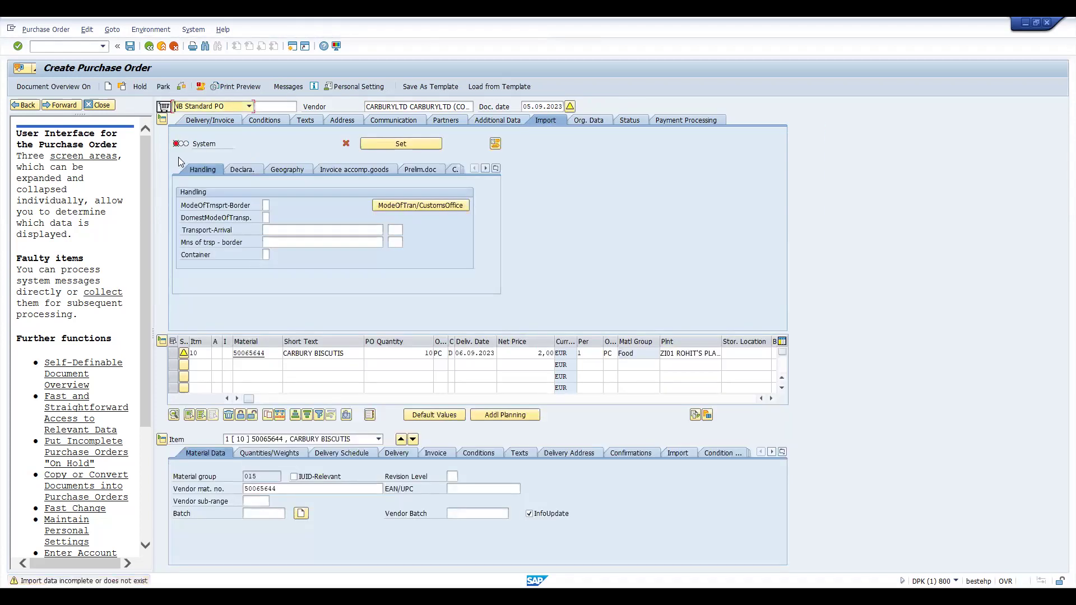
key("ctrl+s")
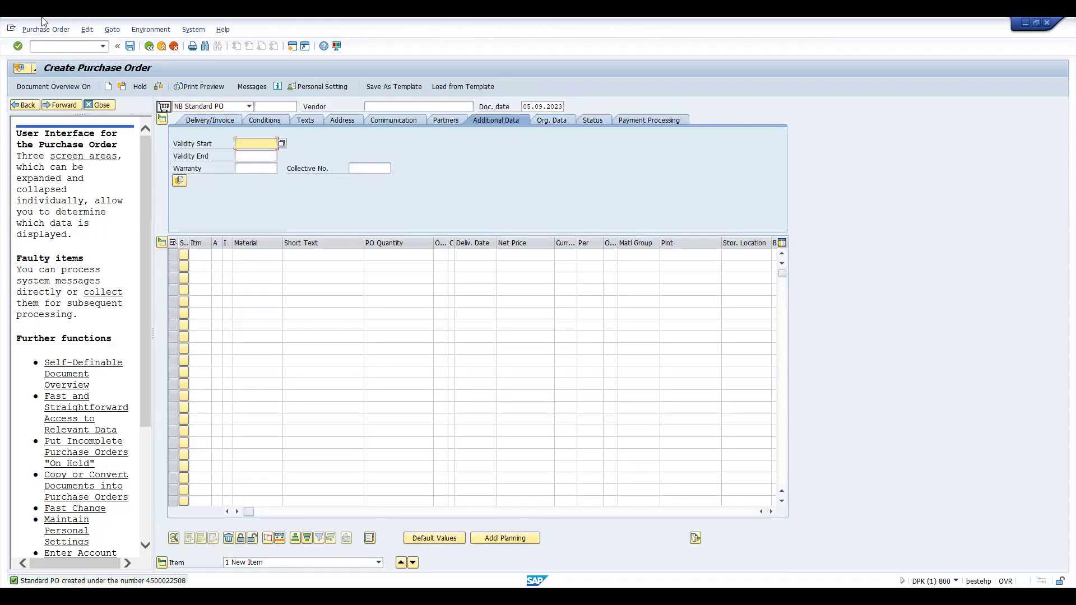
Step: Load the most recent purchase order into a MIGO goods receipt
left_click(56, 46)
type("/nmigo")
key("Return")
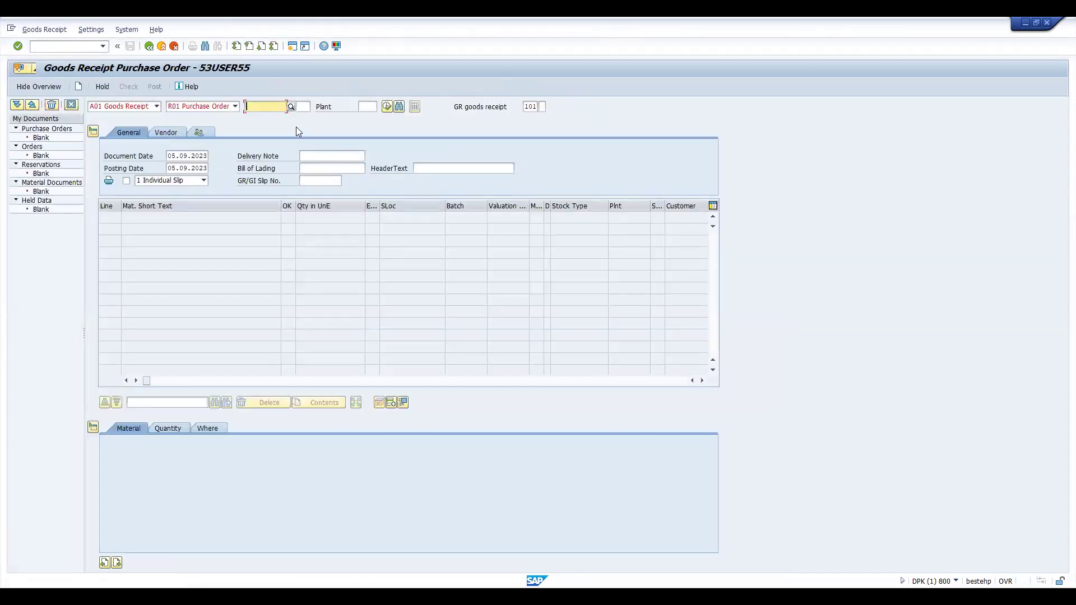
key("BackSpace")
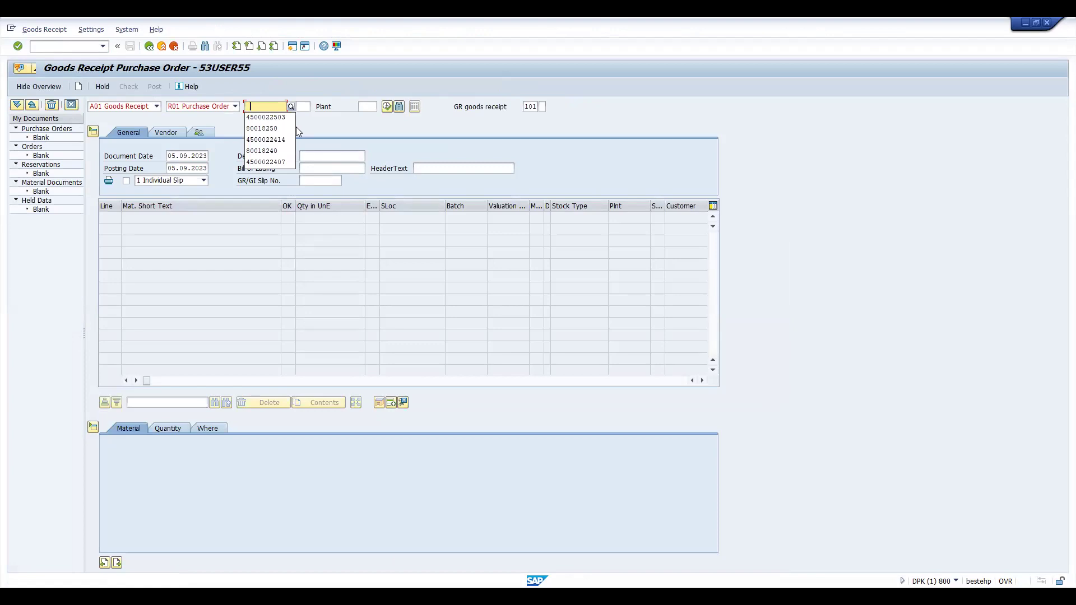
key("Down")
key("Return")
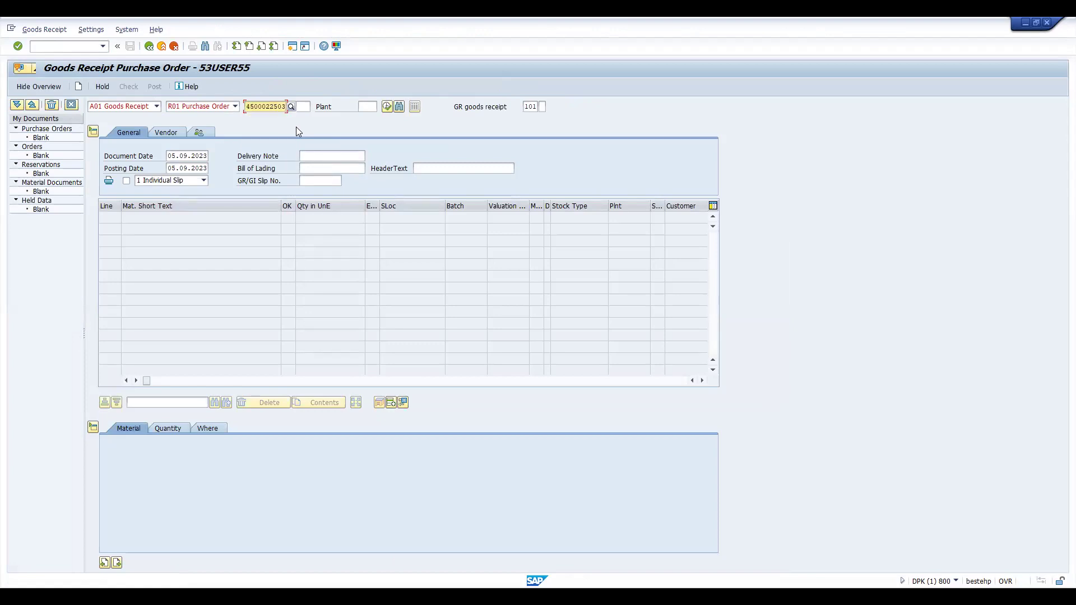
key("Return")
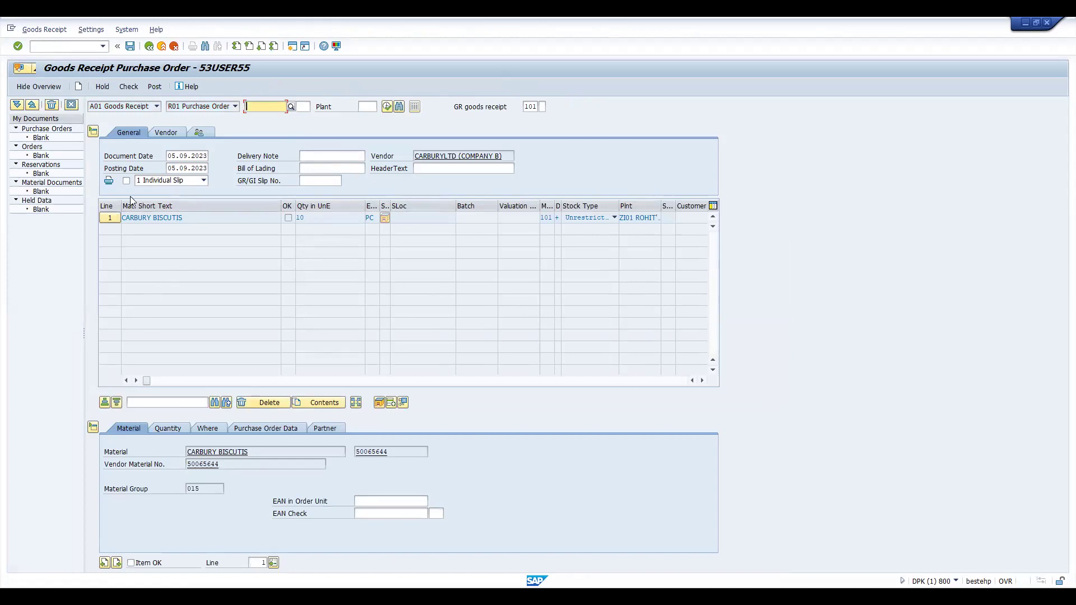
Step: Review the CARBURY BISCUTIS item's 10 PC quantity and mark it Item OK
left_click_drag(196, 220, 103, 229)
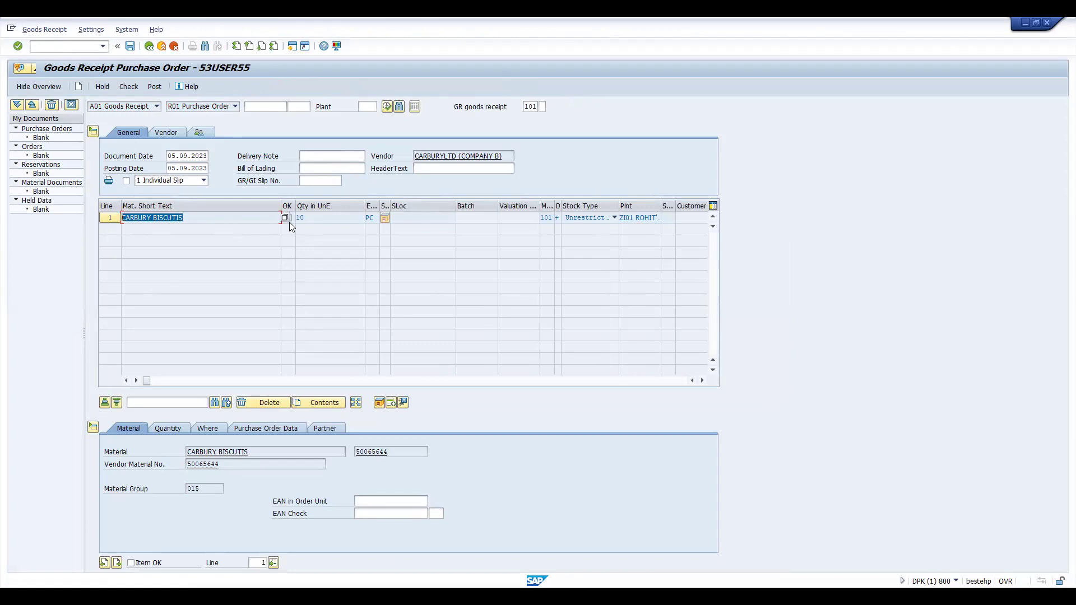
left_click_drag(328, 222, 301, 217)
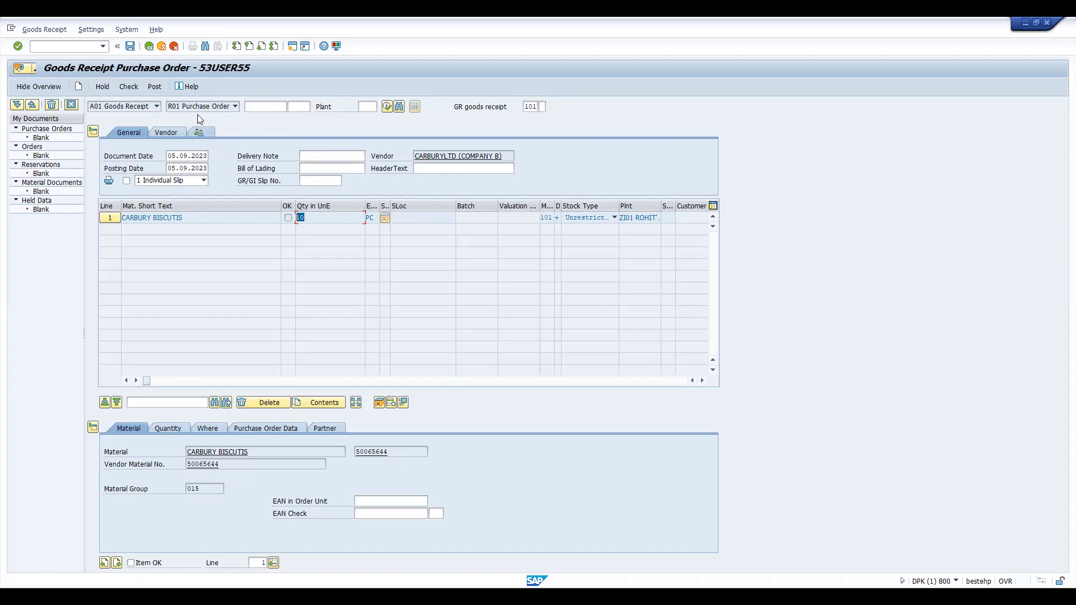
left_click(131, 562)
Step: Check the receipt, dismiss the posting-period error log, and enter storage location SALE
left_click(128, 86)
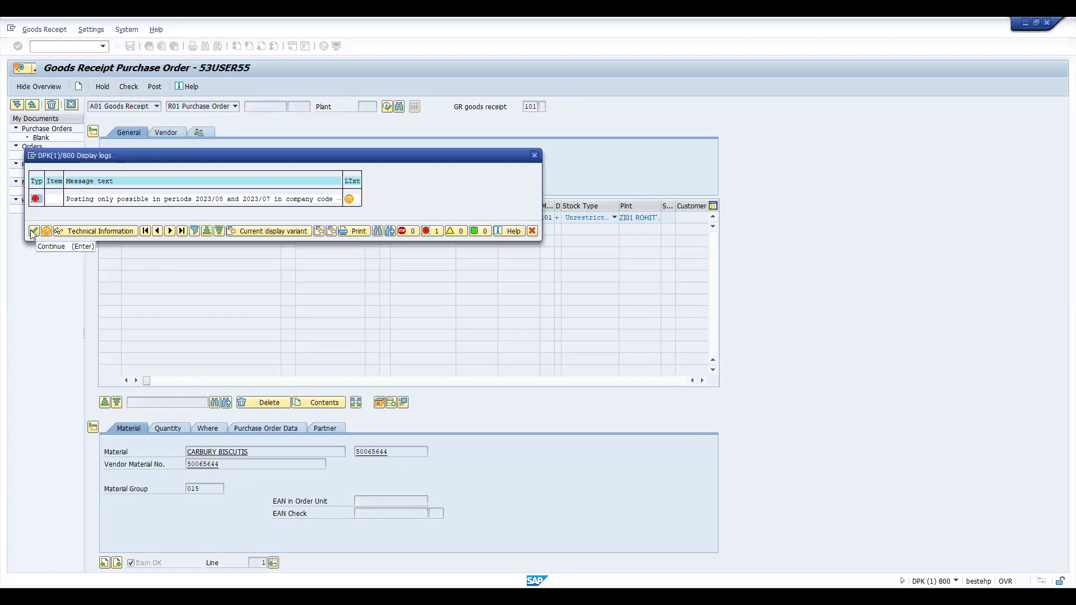
left_click(32, 231)
left_click(178, 430)
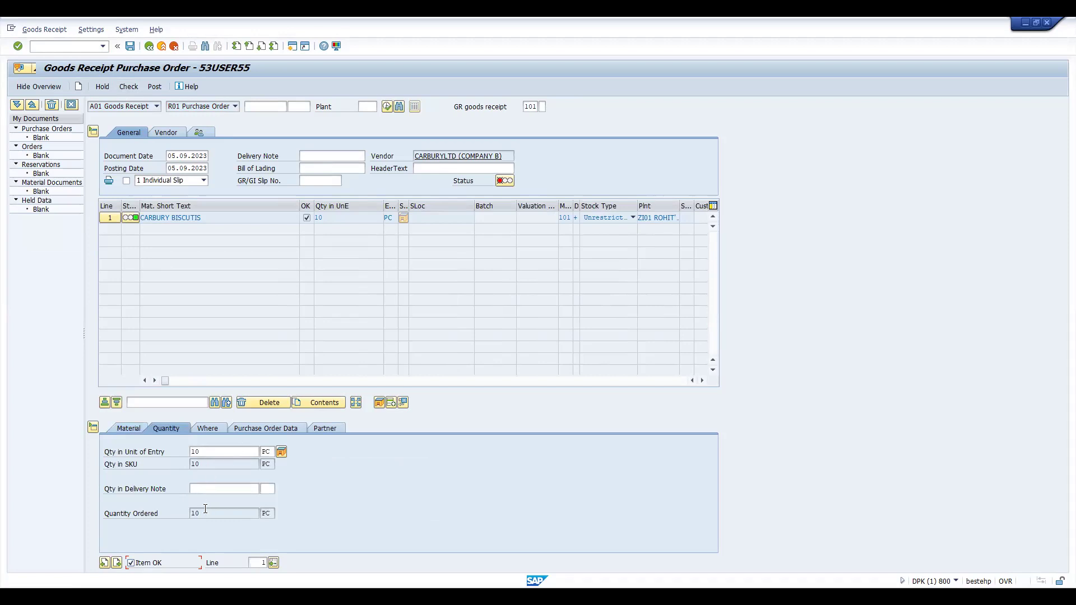
left_click(216, 428)
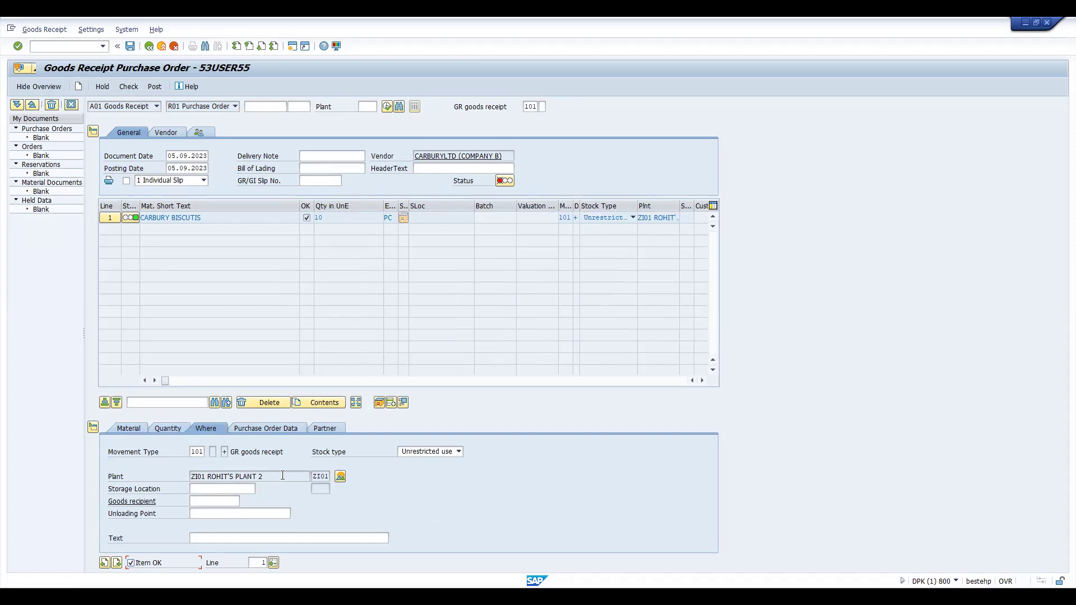
left_click(237, 488)
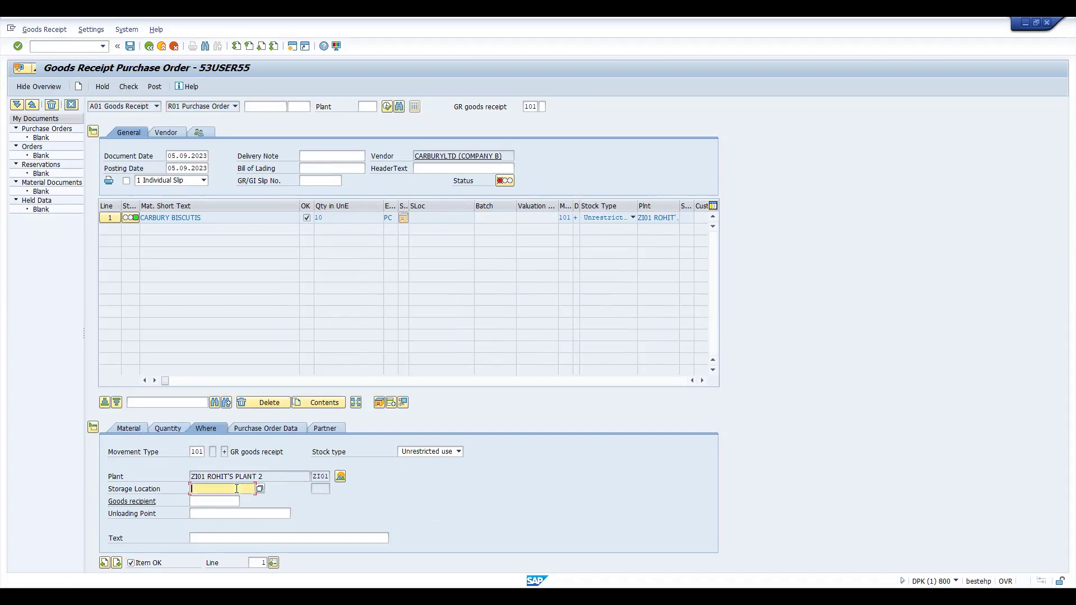
type("sale")
key("Return")
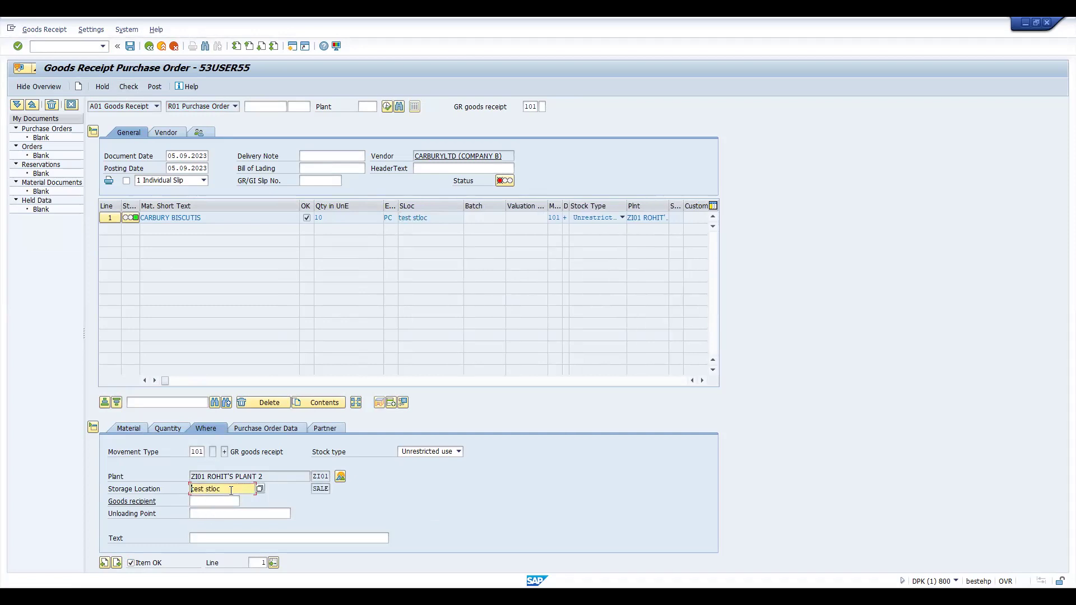
left_click(250, 428)
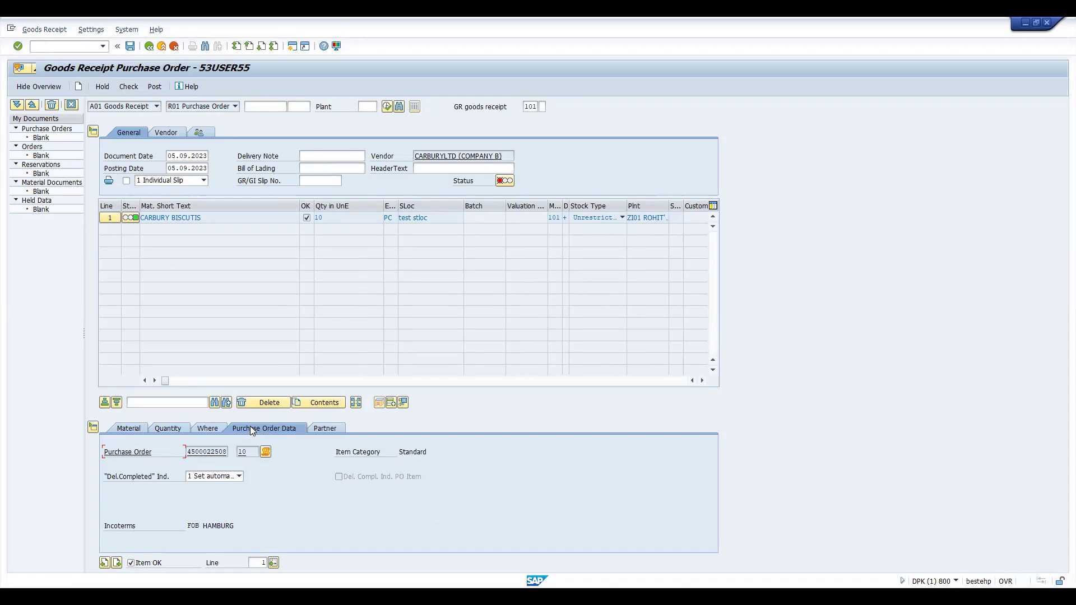
left_click(338, 430)
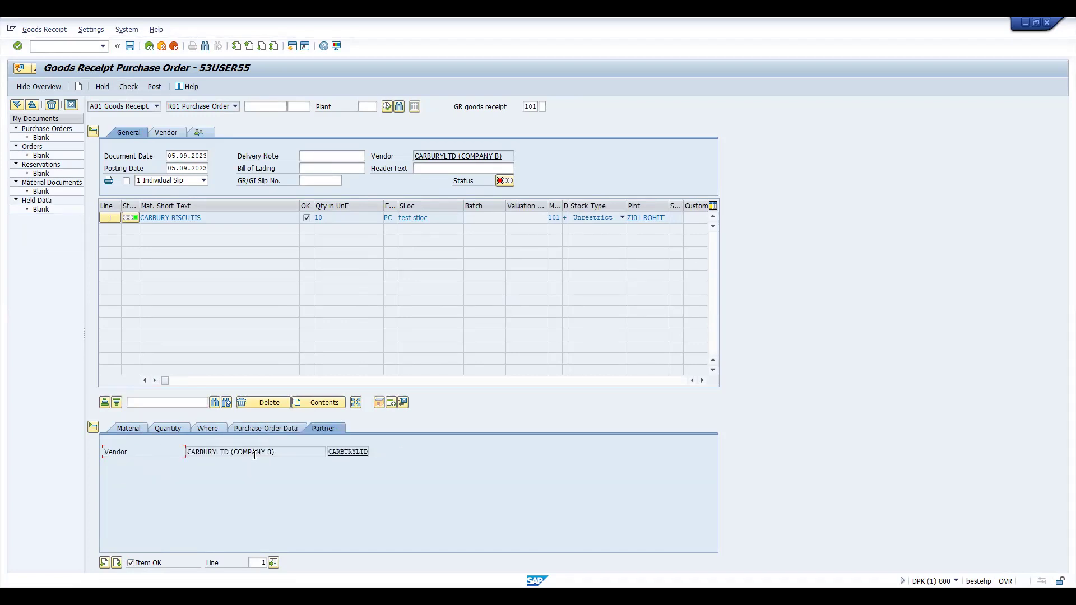
left_click(166, 133)
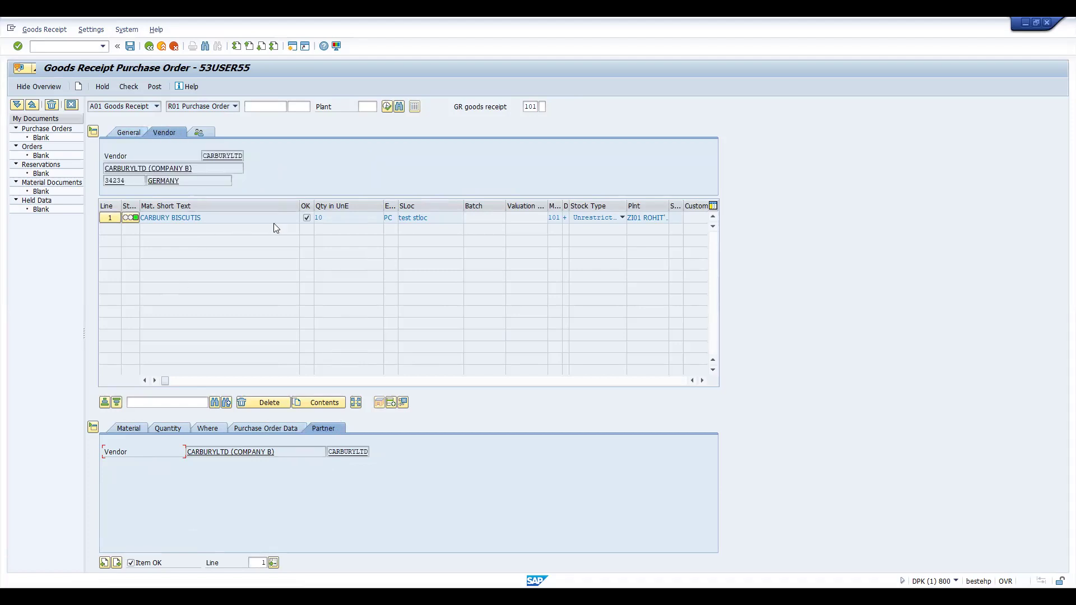
left_click(119, 134)
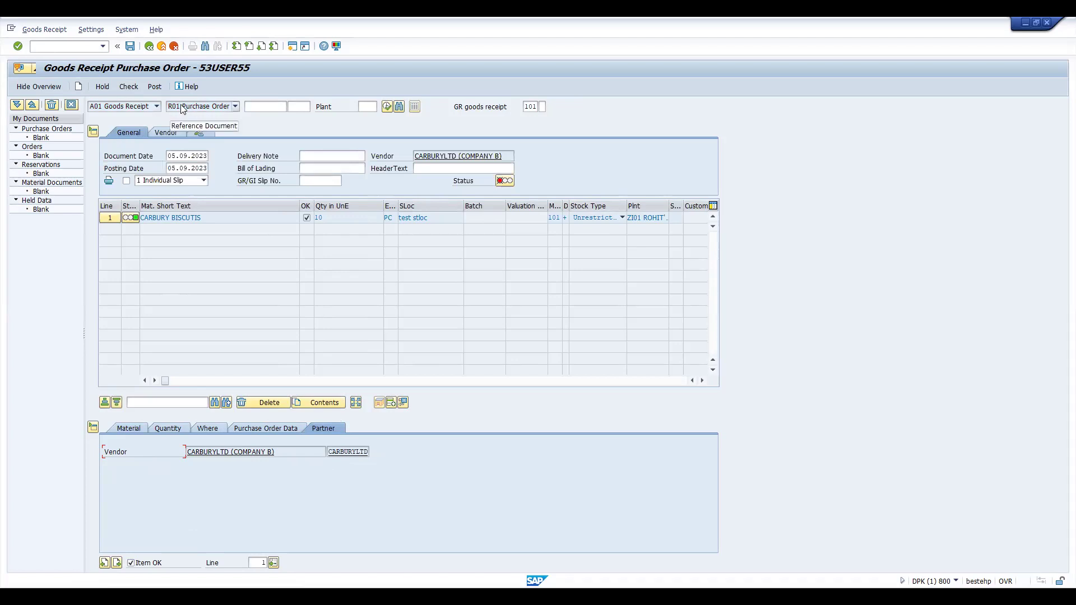
left_click(137, 106)
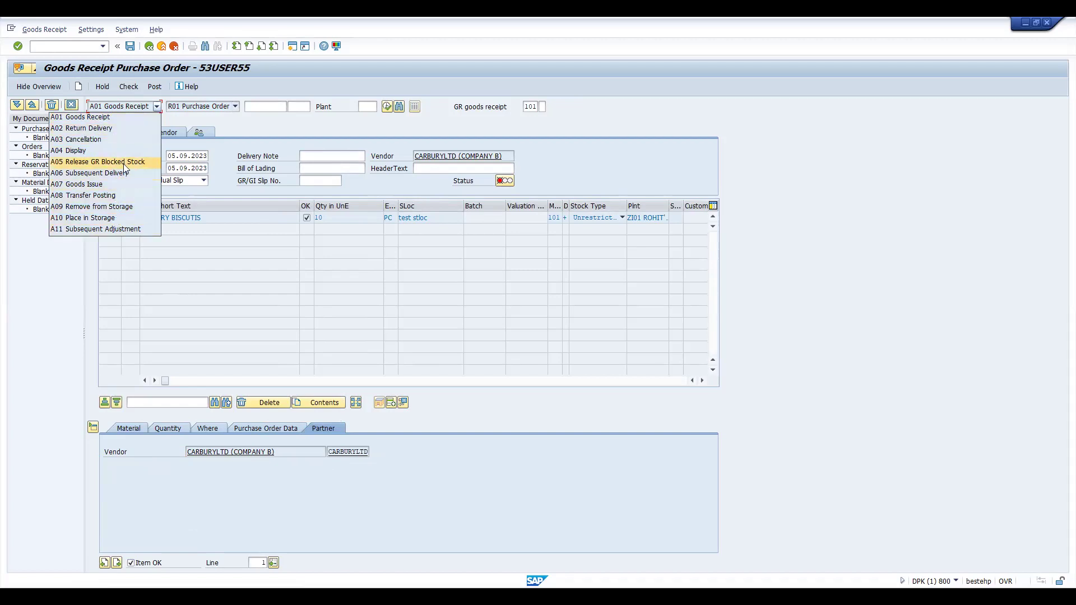
left_click(130, 114)
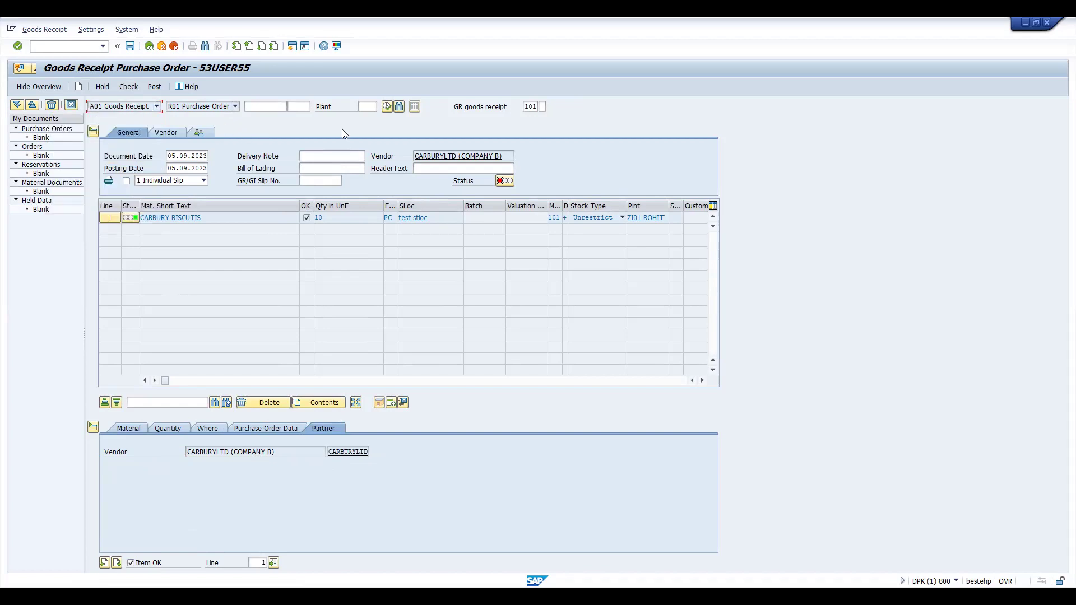
Step: Run the MMBE stock overview for 50065644 and inspect unrestricted stock at ZI01 and SALE test stloc
left_click(57, 46)
type("/nmb1")
key("BackSpace")
key("BackSpace")
key("BackSpace")
type("mb")
key("Return")
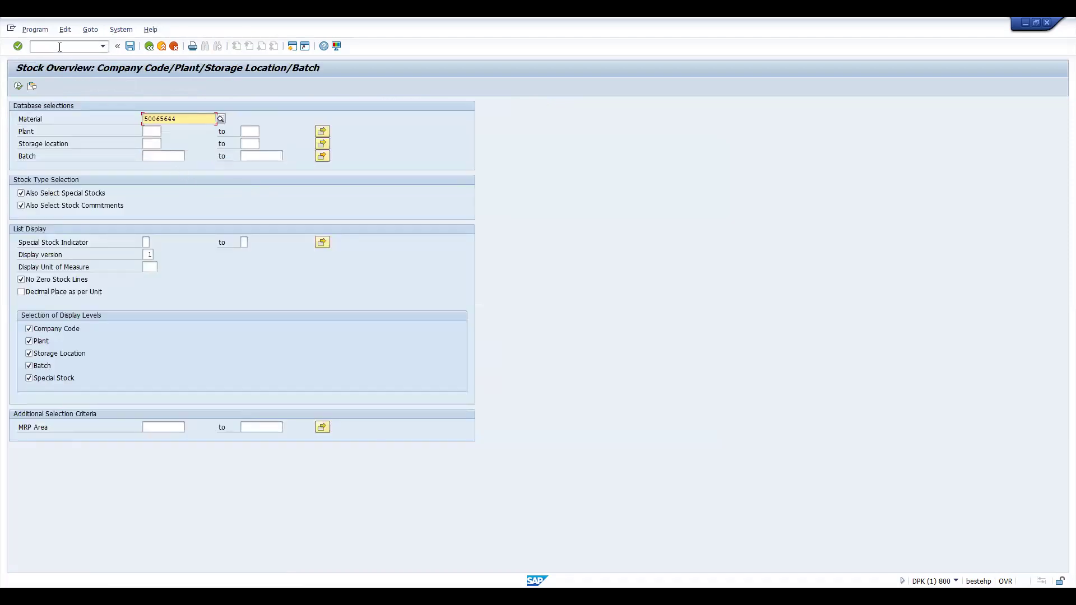
left_click(18, 86)
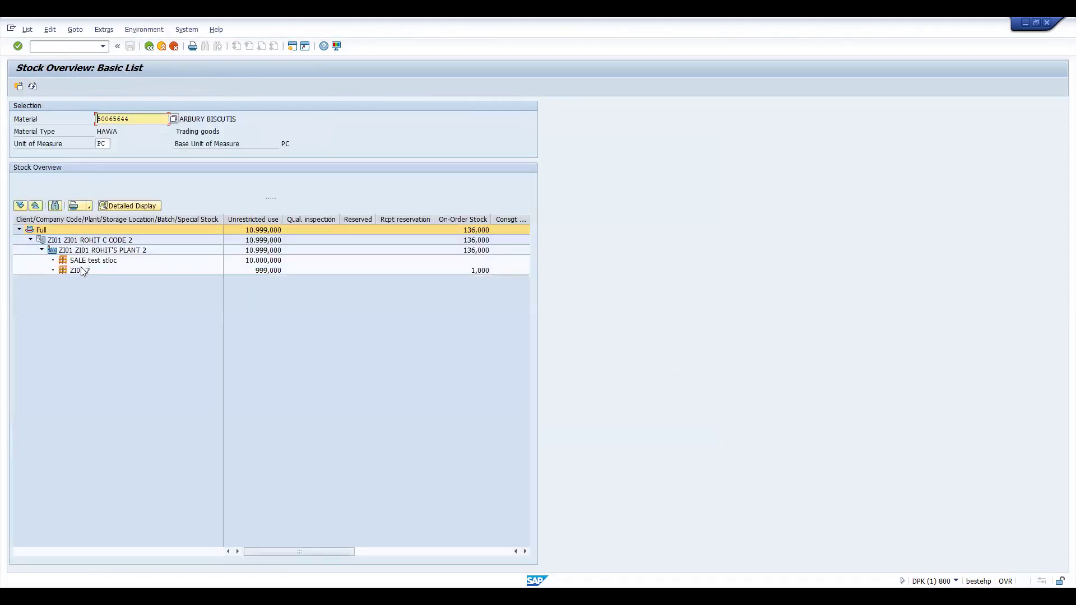
left_click(83, 272)
left_click(278, 271)
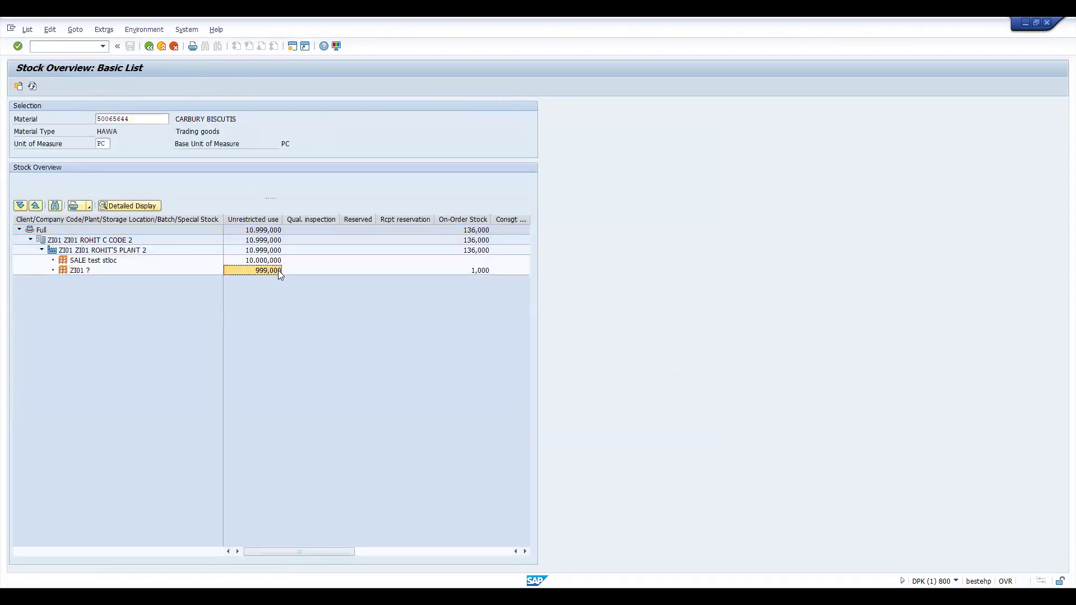
left_click(260, 261)
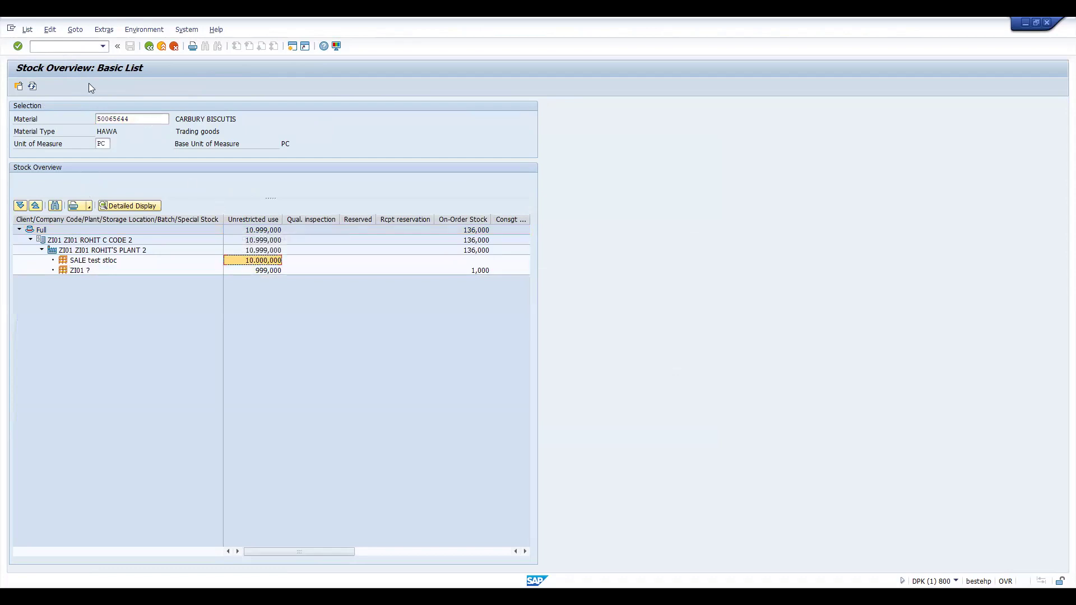
Step: Run MMPV period closing for company code ZI01, period 06, fiscal year 2023
left_click(60, 46)
type("/nmmpv")
key("Return")
key("BackSpace")
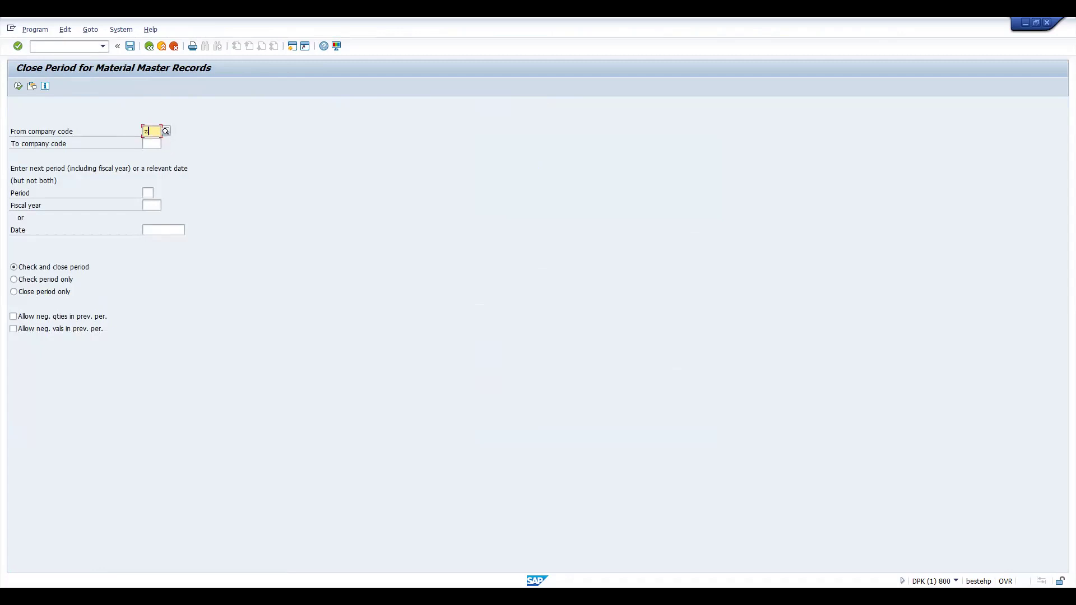
type("zi01")
key("Return")
left_click(149, 195)
type("06")
key("Tab")
type("2023")
left_click(17, 86)
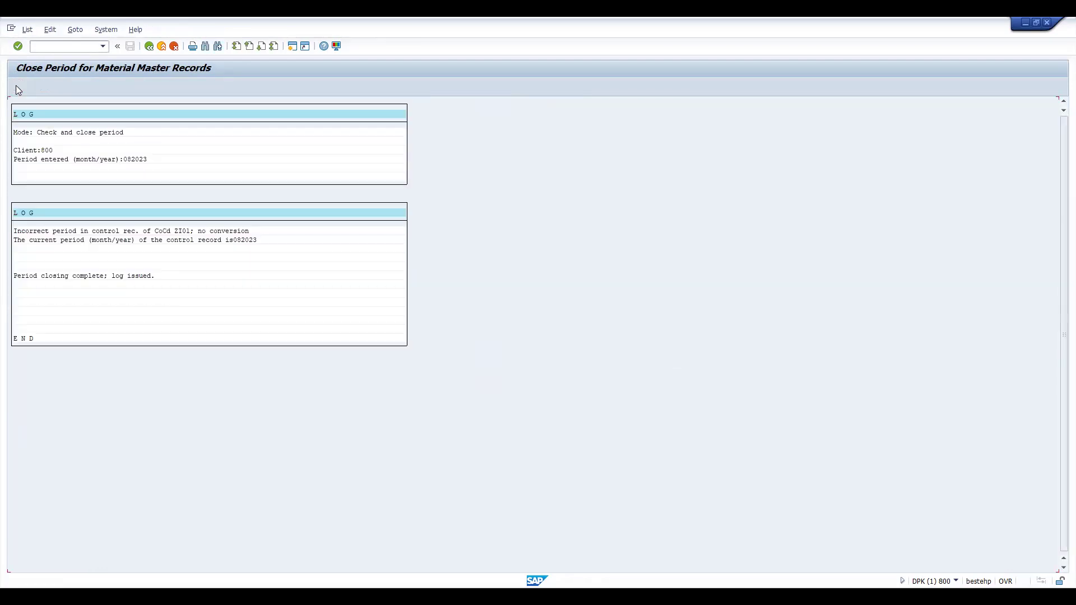
Step: Rerun the period close with period 09 so ZI01 moves to 09/2023
left_click(147, 48)
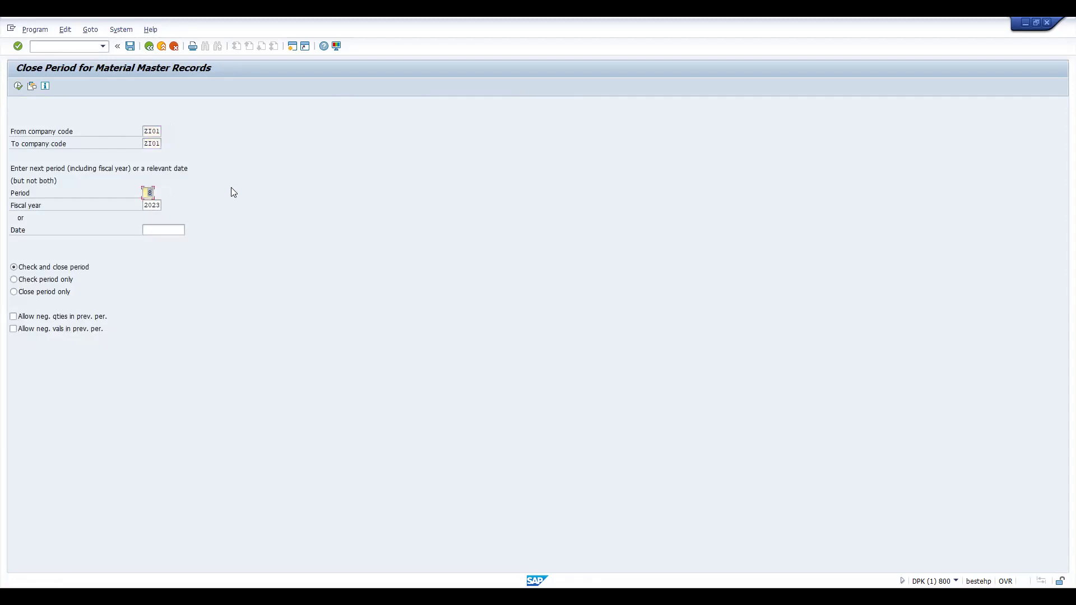
type("9")
left_click(21, 87)
left_click(61, 47)
Step: Load the purchase order from history into the goods receipt and mark the item OK
type("/nmmrv")
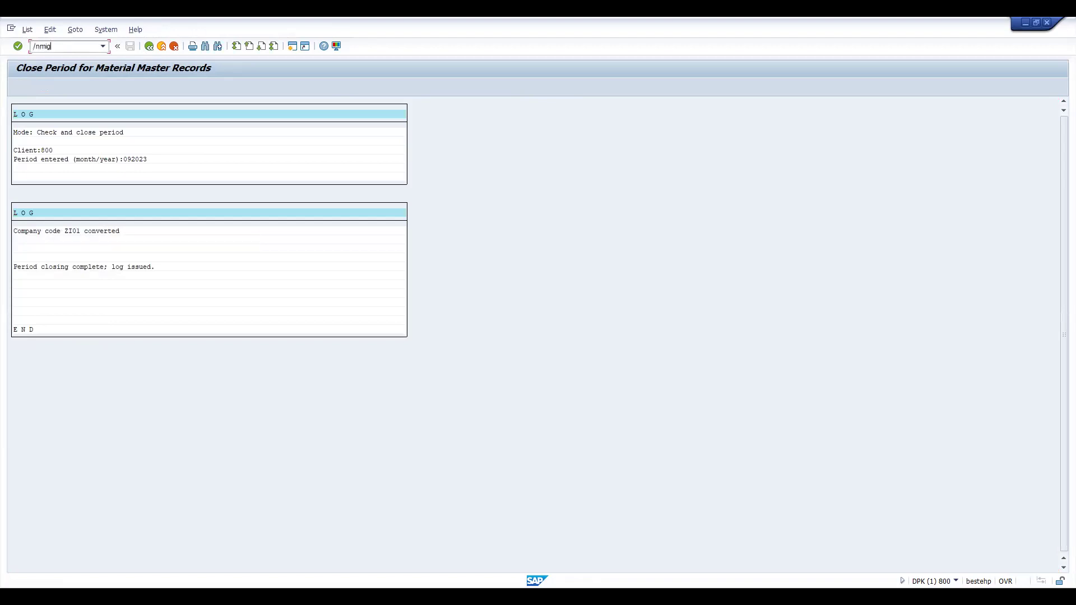
key("Return")
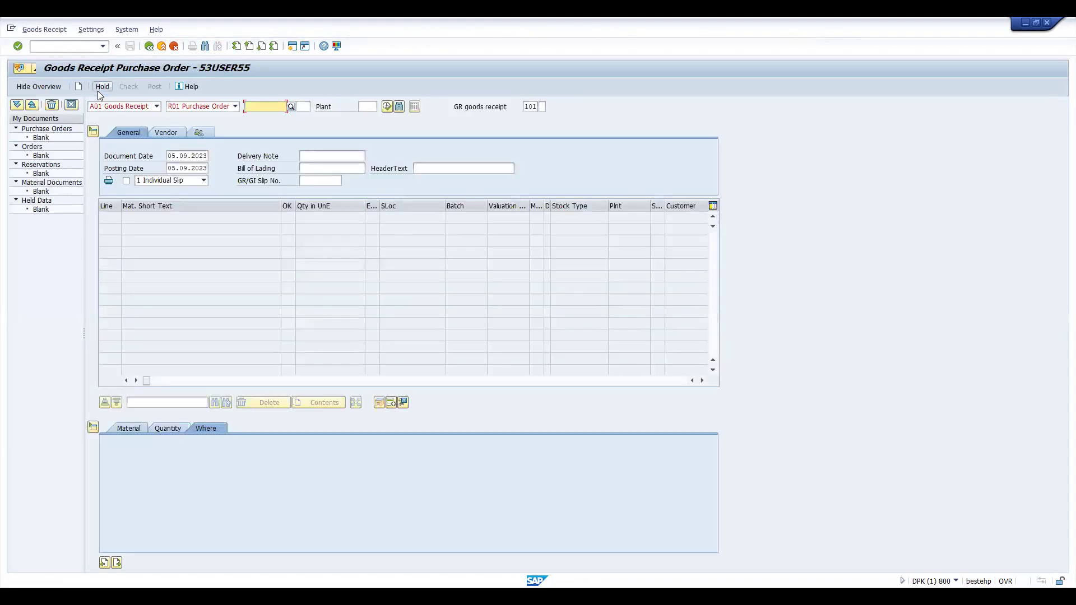
left_click(250, 107)
left_click(250, 114)
key("Return")
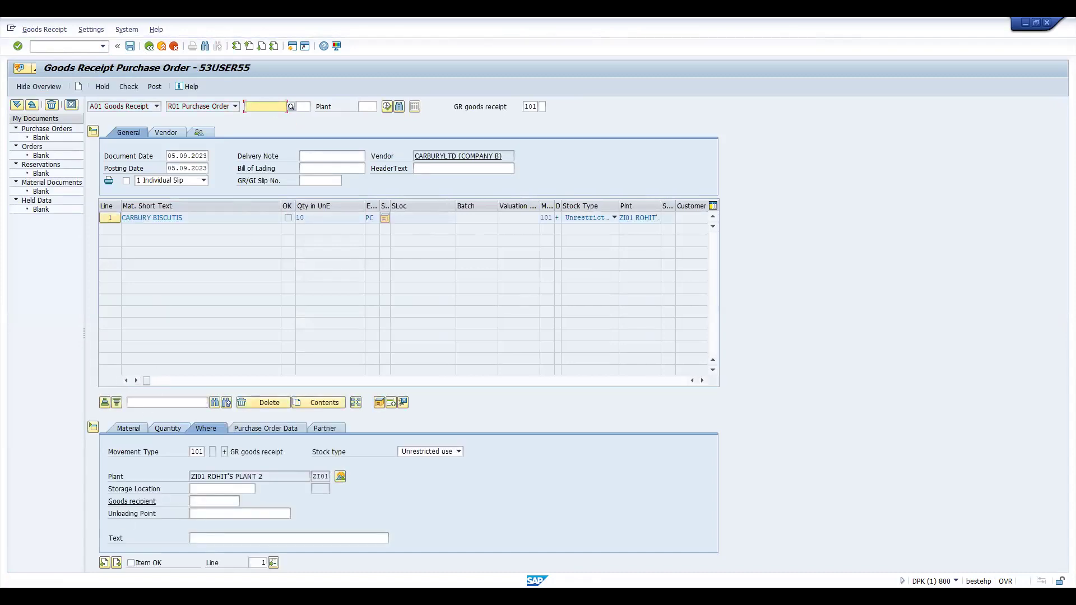
left_click(130, 563)
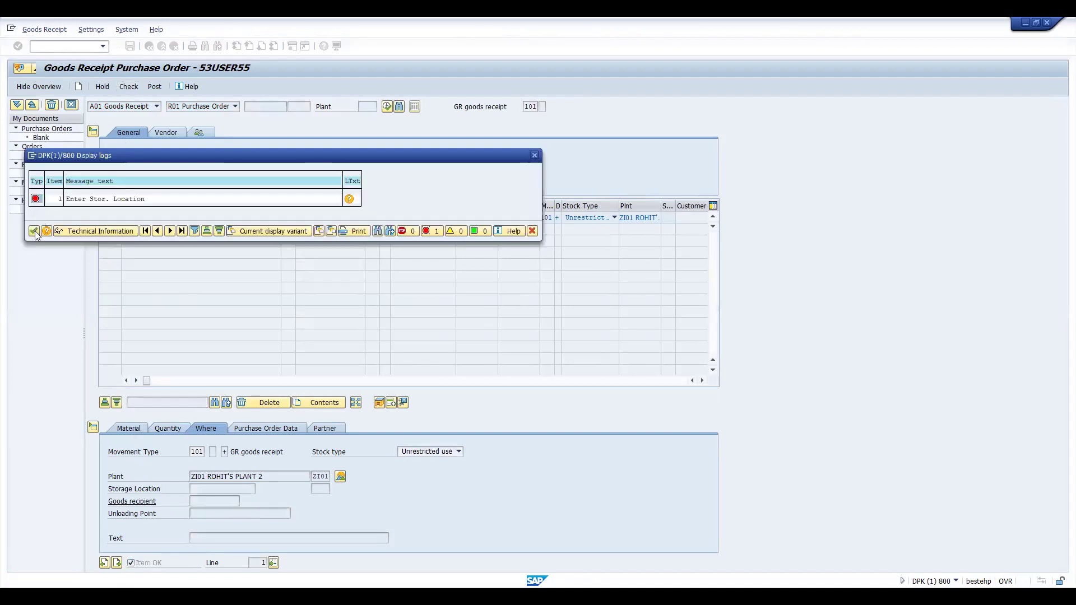
Step: Enter storage location SALE on the Where tab and check the document as O.K
key("Return")
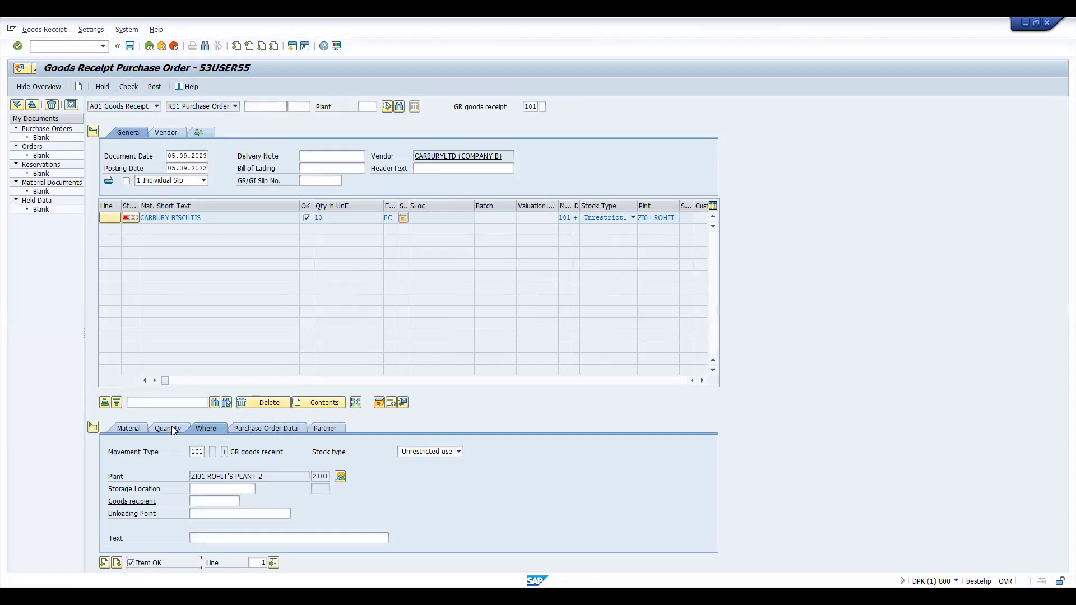
left_click(140, 431)
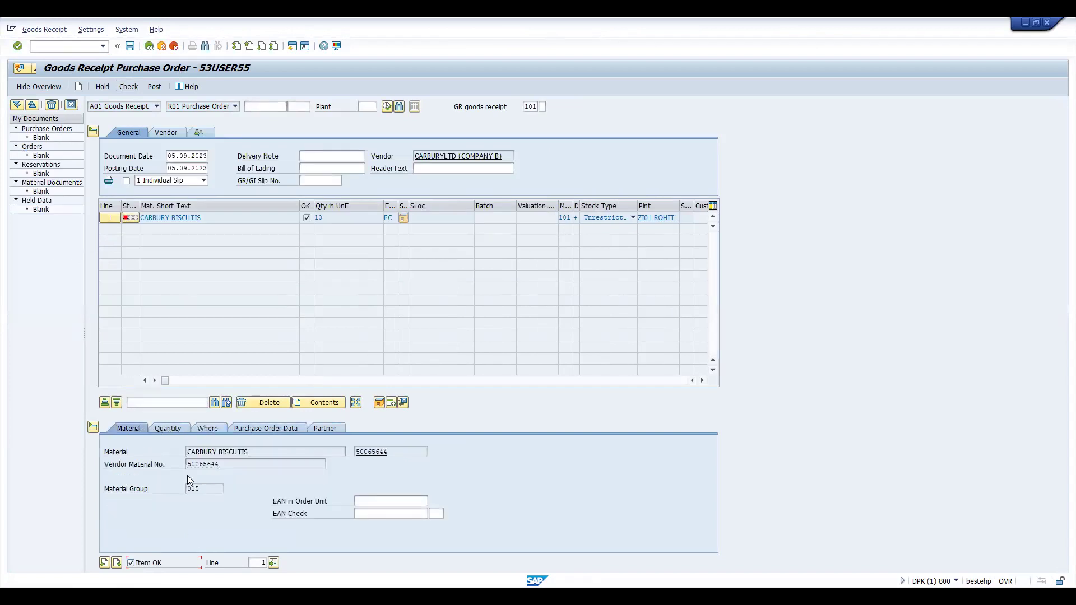
left_click(171, 429)
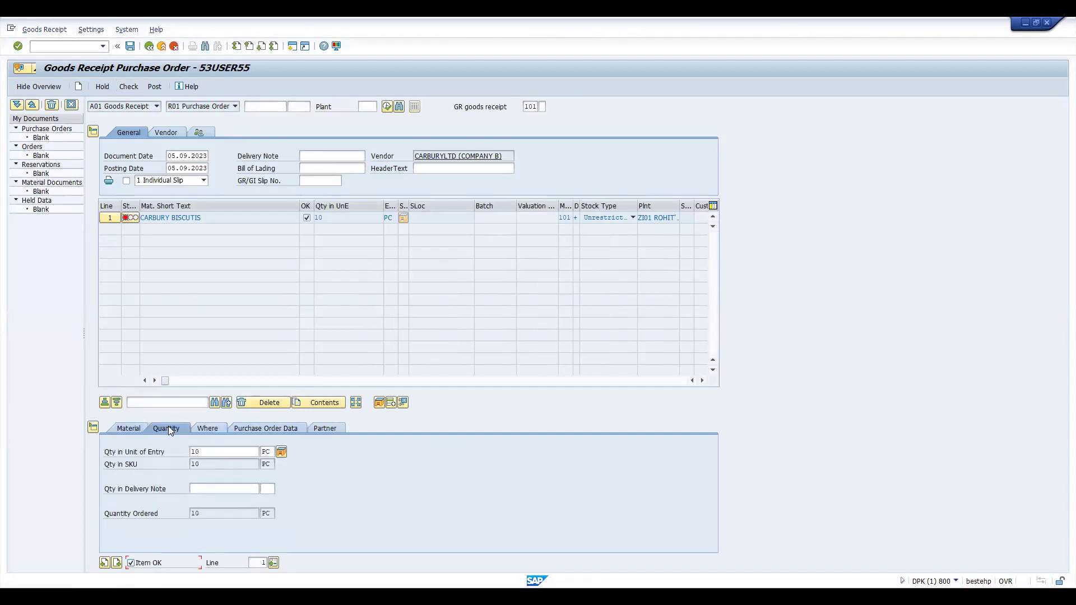
left_click(211, 428)
left_click(211, 489)
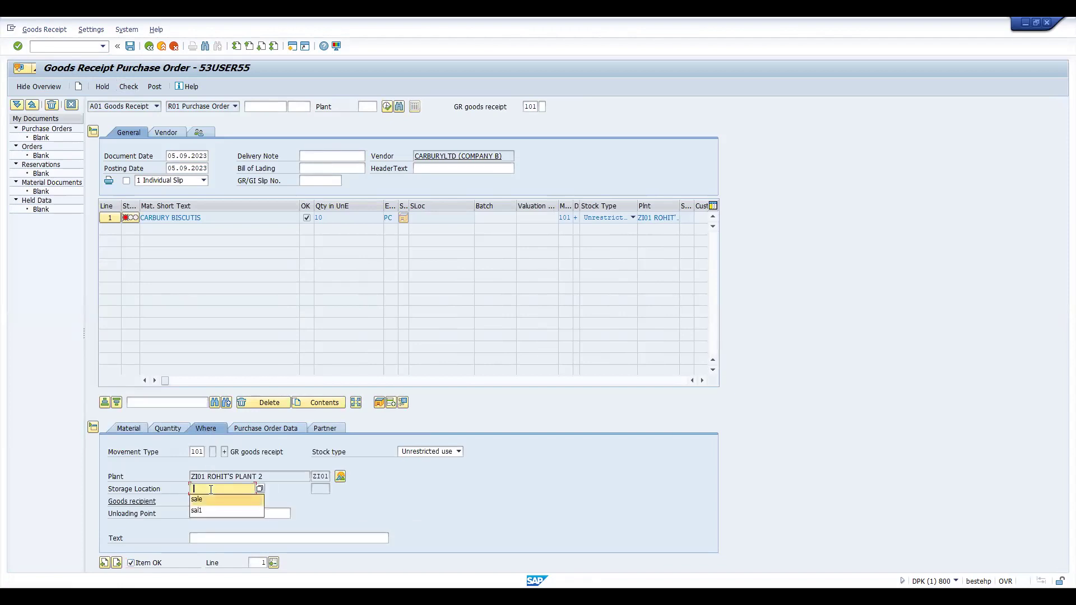
type("sale")
key("Return")
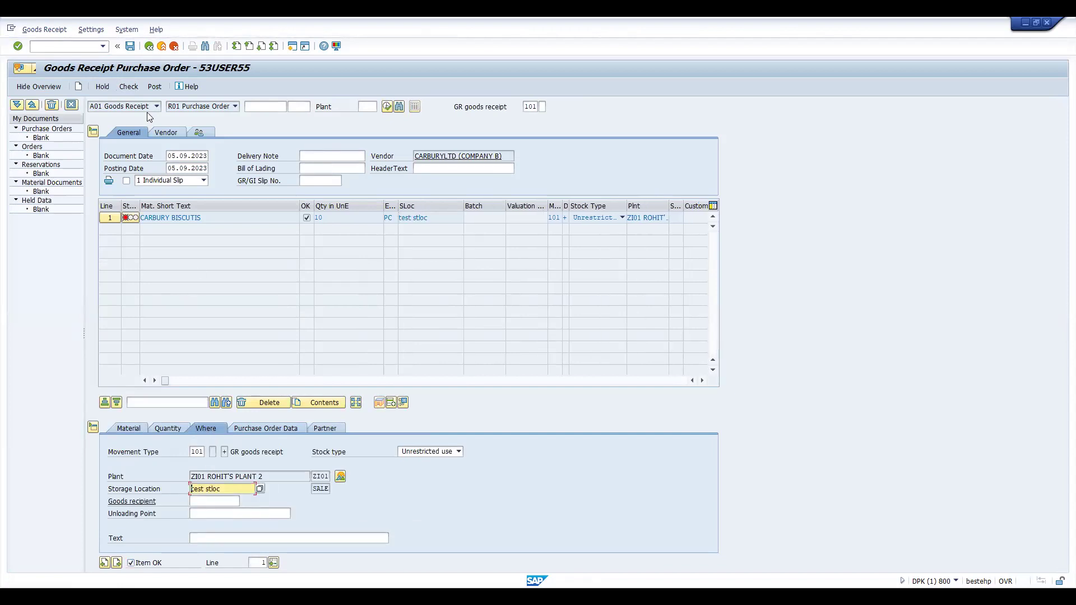
left_click(128, 87)
Step: Post the goods receipt and scroll through the MESSAGE_TYPE_X short dump description
left_click(154, 87)
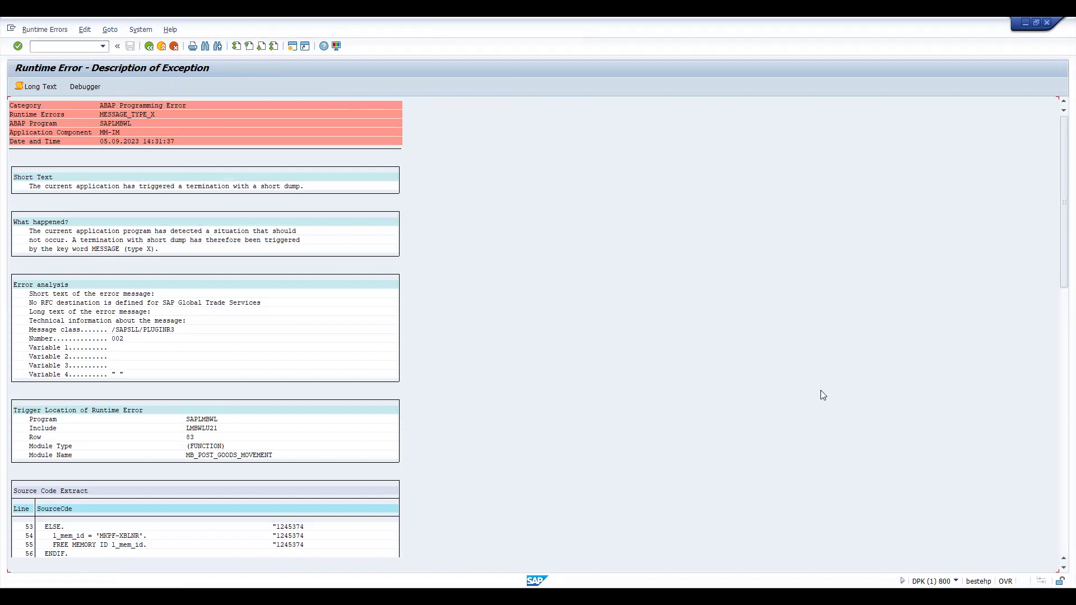
left_click(1060, 517)
left_click(1060, 515)
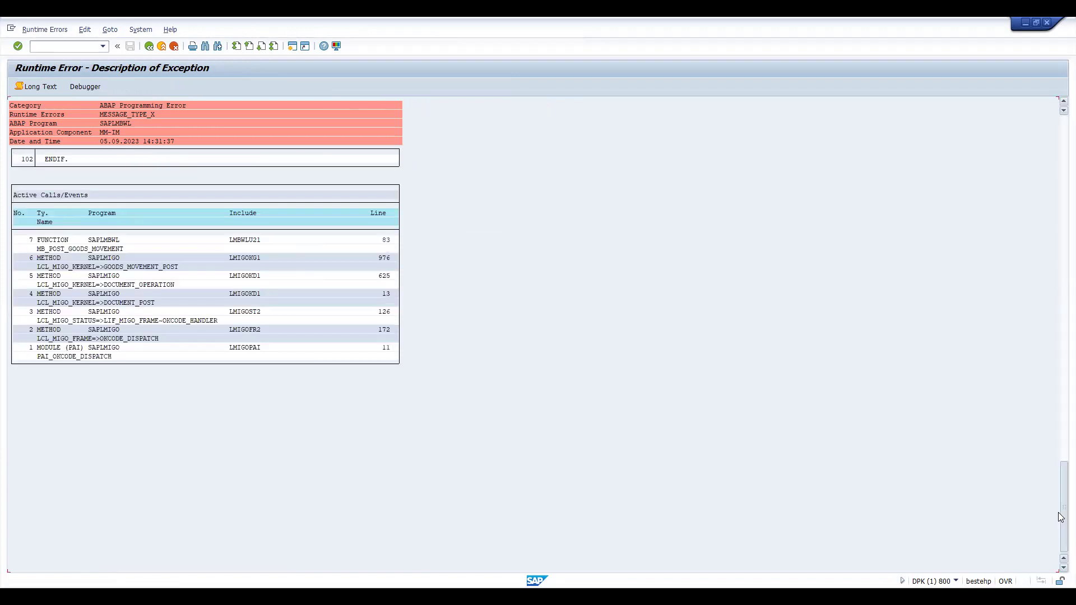
left_click(1061, 150)
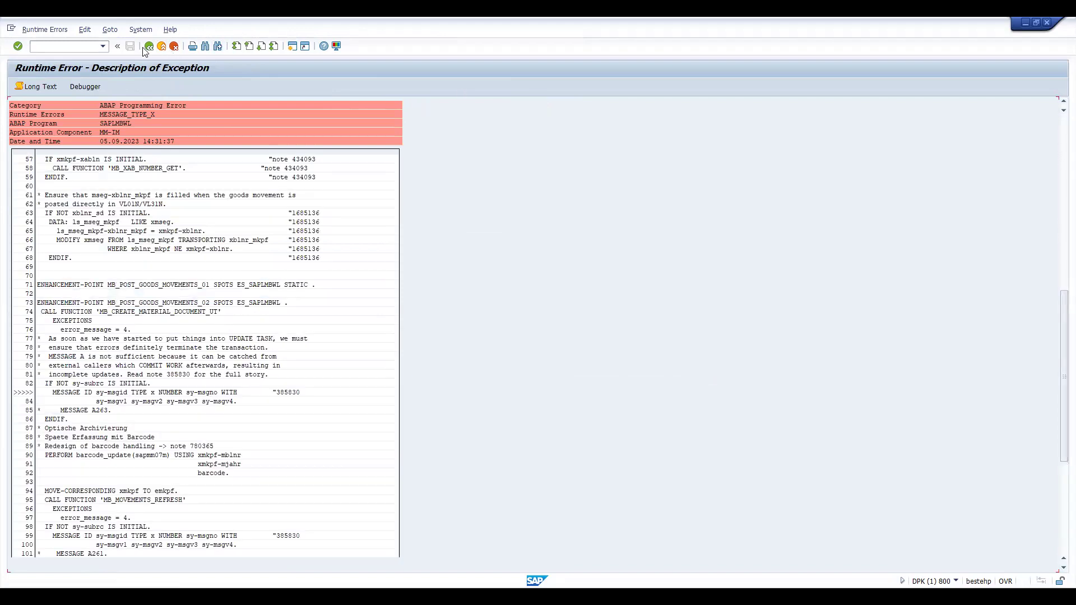